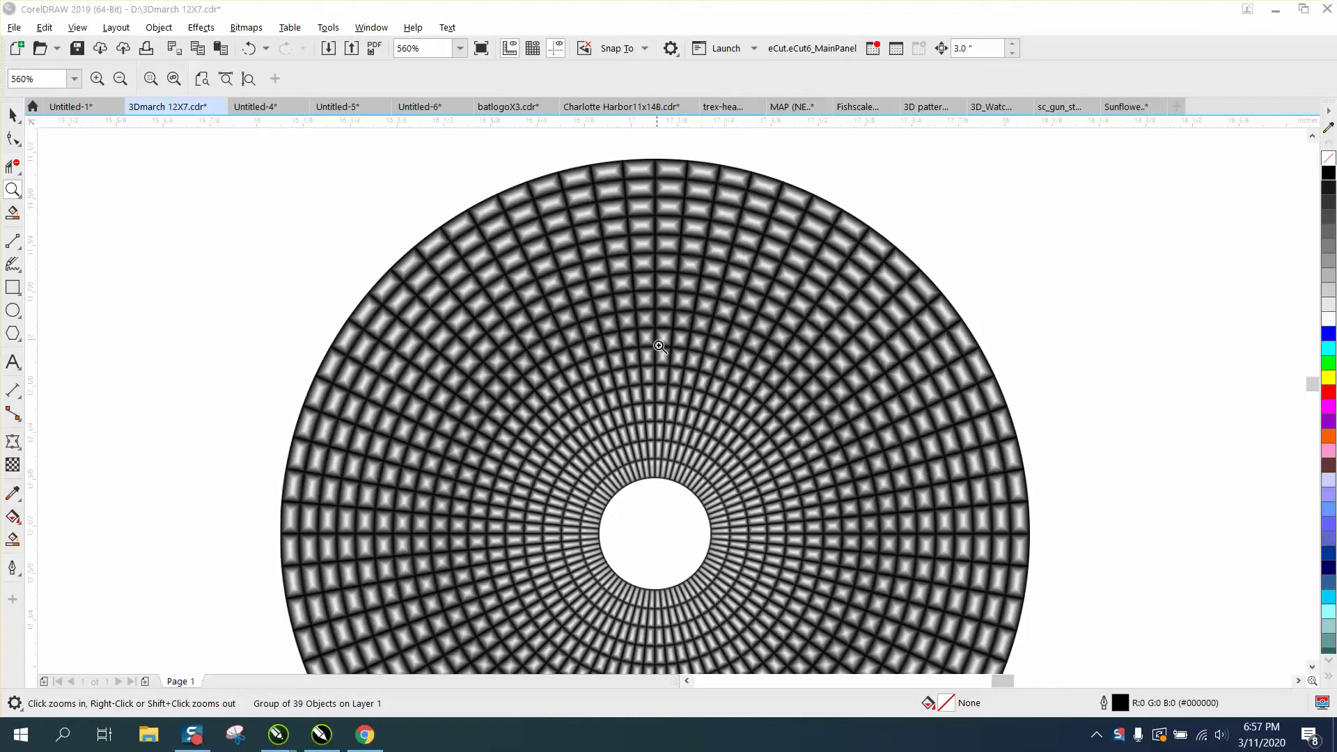
Zoom out, then zoom in so the plain radial ring-and-spoke grid fills the view
{"action": "scroll", "coordinate": [591, 344], "scroll_direction": "down", "scroll_amount": 3}
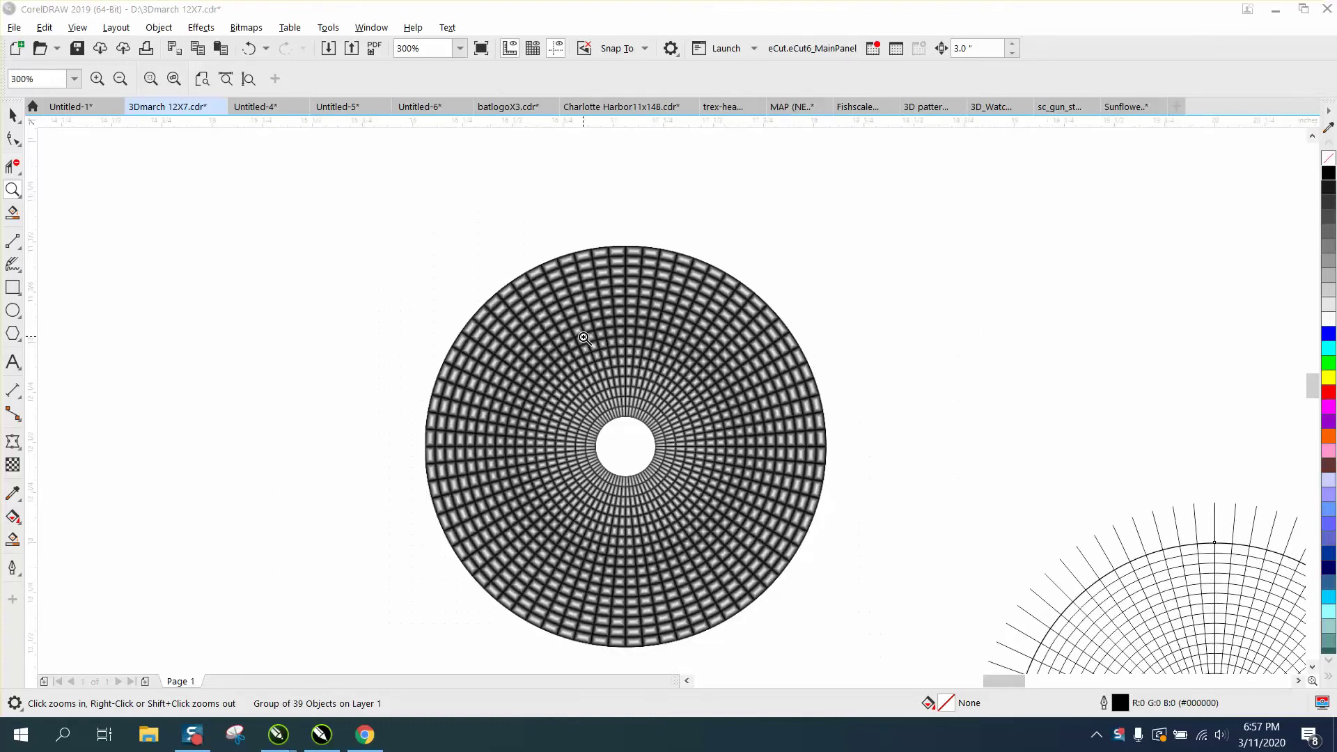
{"action": "scroll", "coordinate": [585, 338], "scroll_direction": "down", "scroll_amount": 2}
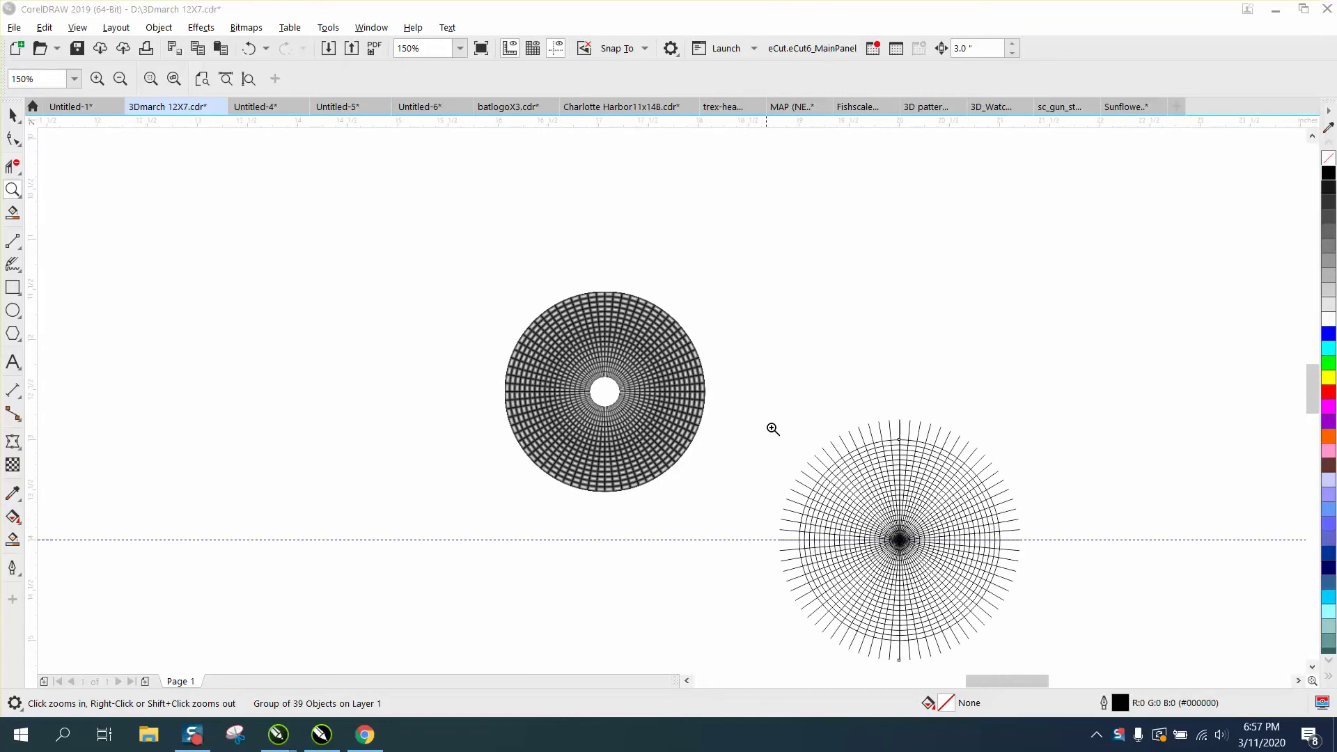
{"action": "left_click_drag", "start_coordinate": [777, 421], "coordinate": [1080, 668]}
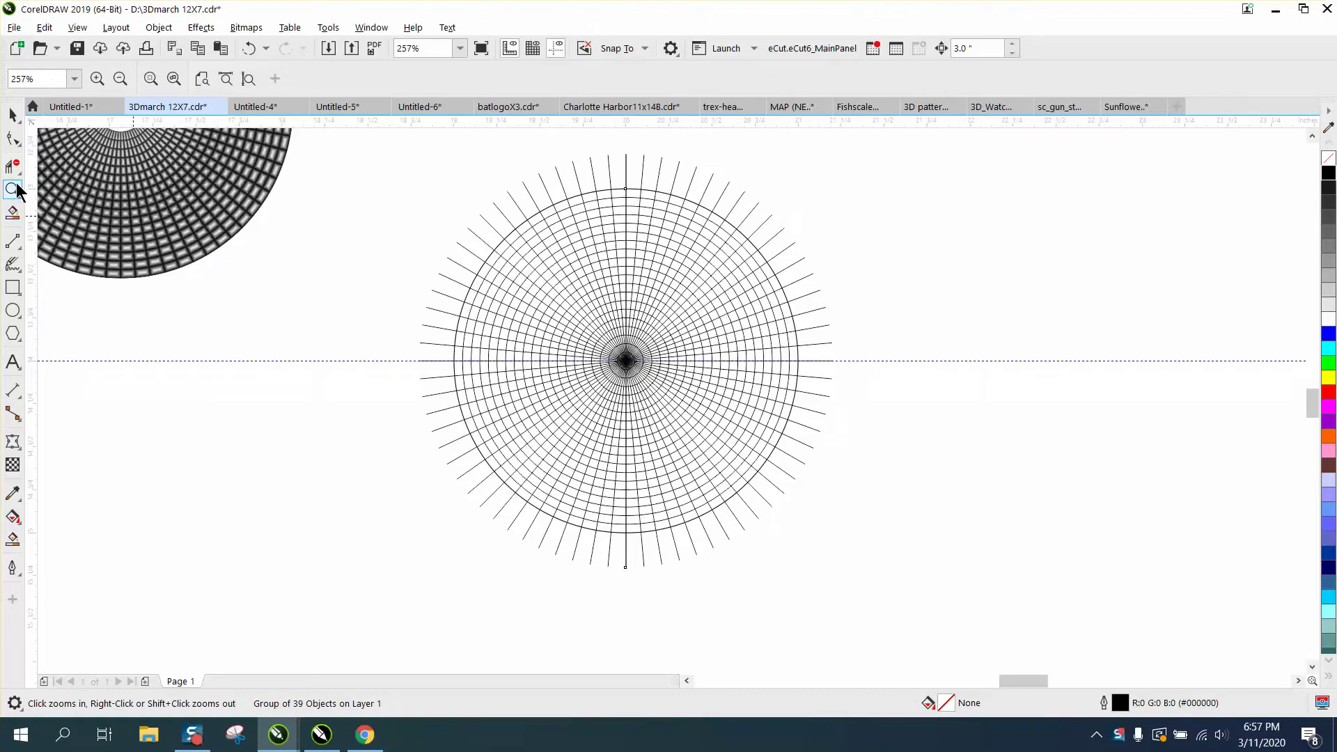
Select the radial grid group, try a 200-step 0.001" contour on it, then undo it
{"action": "left_click", "coordinate": [12, 114]}
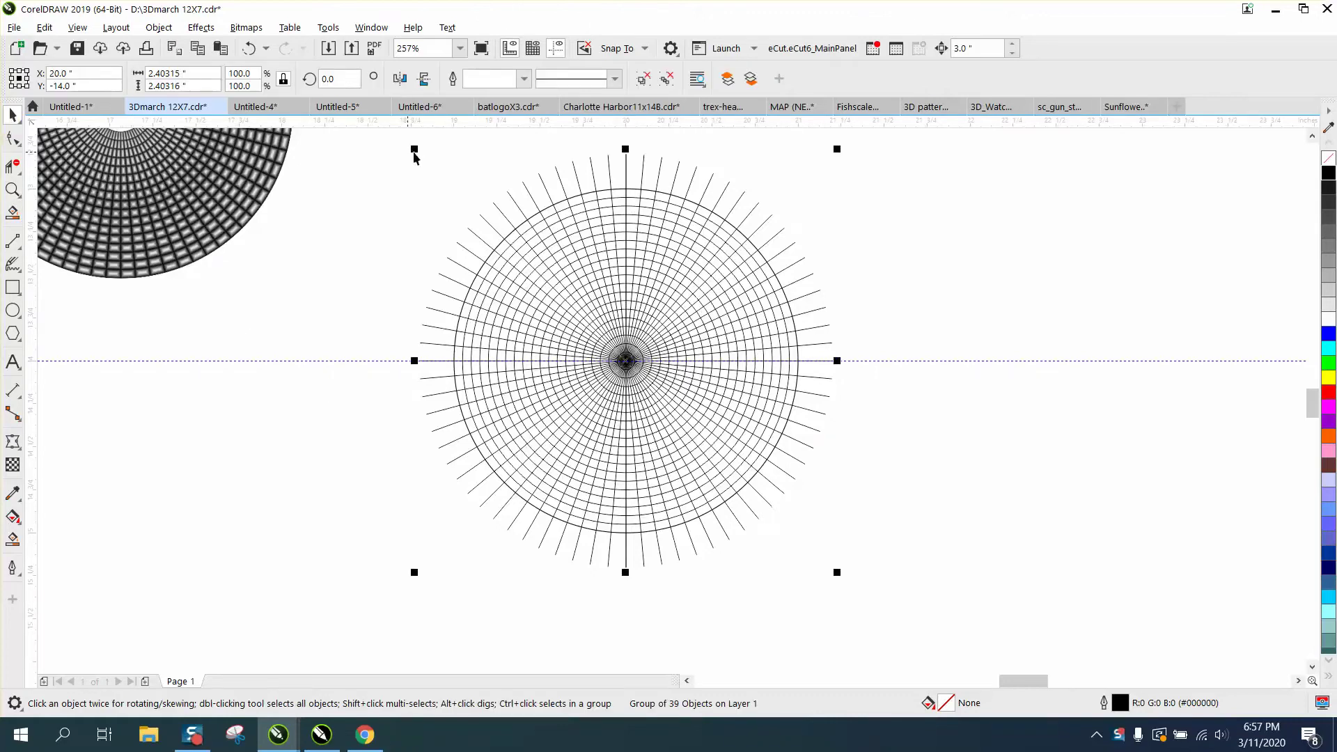
{"action": "left_click_drag", "start_coordinate": [408, 144], "coordinate": [433, 213]}
{"action": "left_click_drag", "start_coordinate": [929, 603], "coordinate": [929, 603]}
{"action": "left_click", "coordinate": [159, 27]}
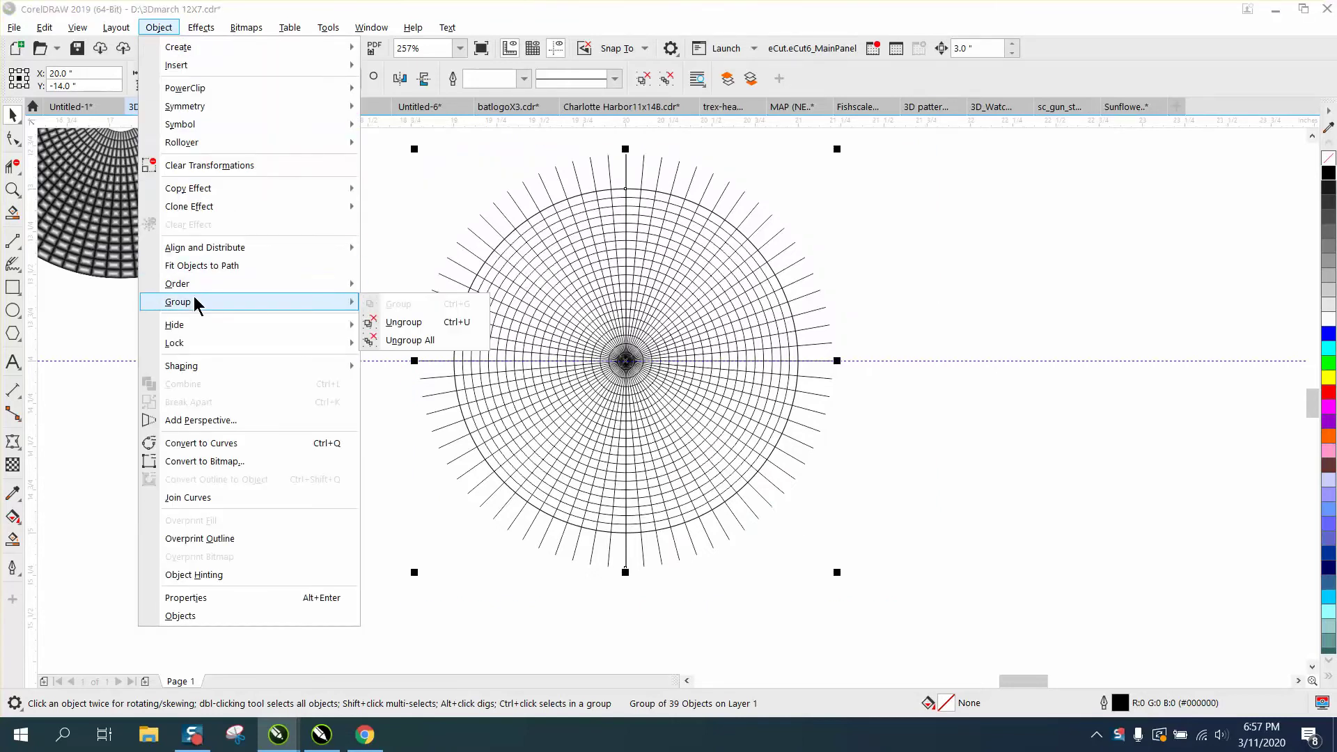
{"action": "mouse_move", "coordinate": [201, 27]}
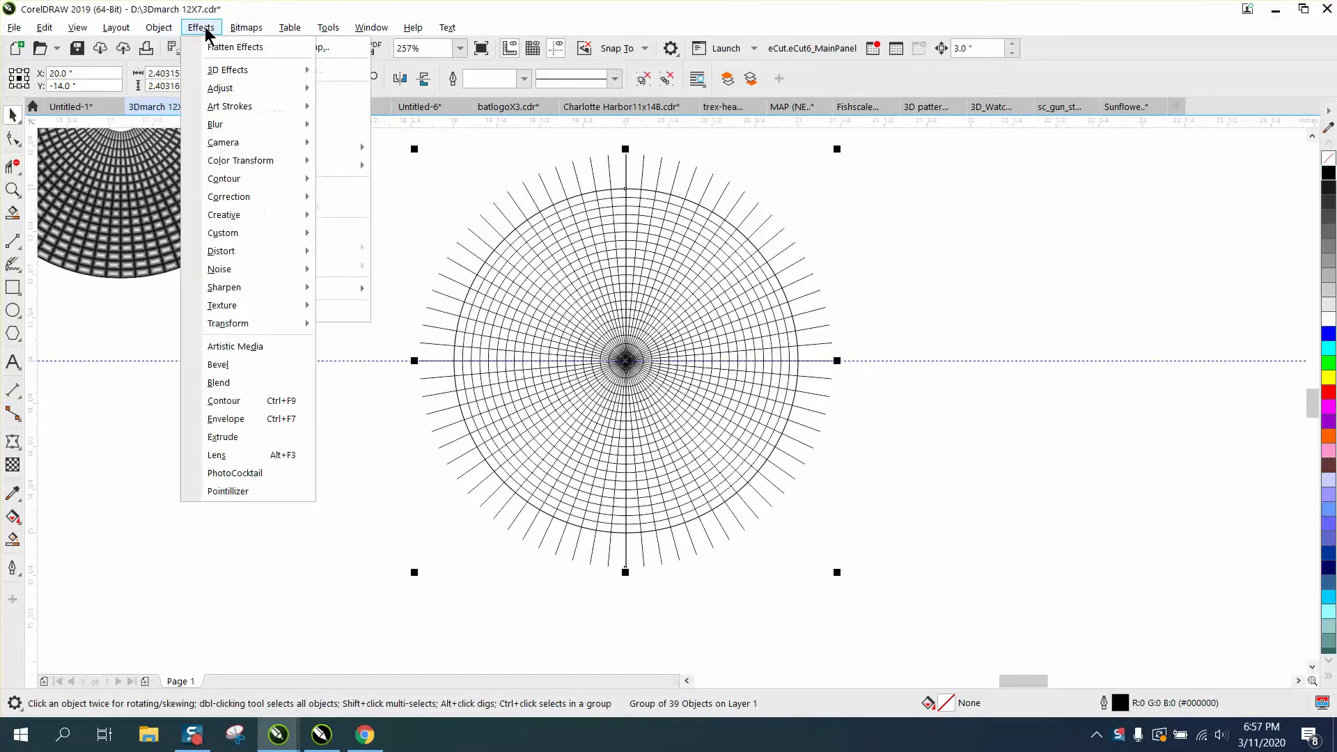
{"action": "left_click", "coordinate": [228, 400]}
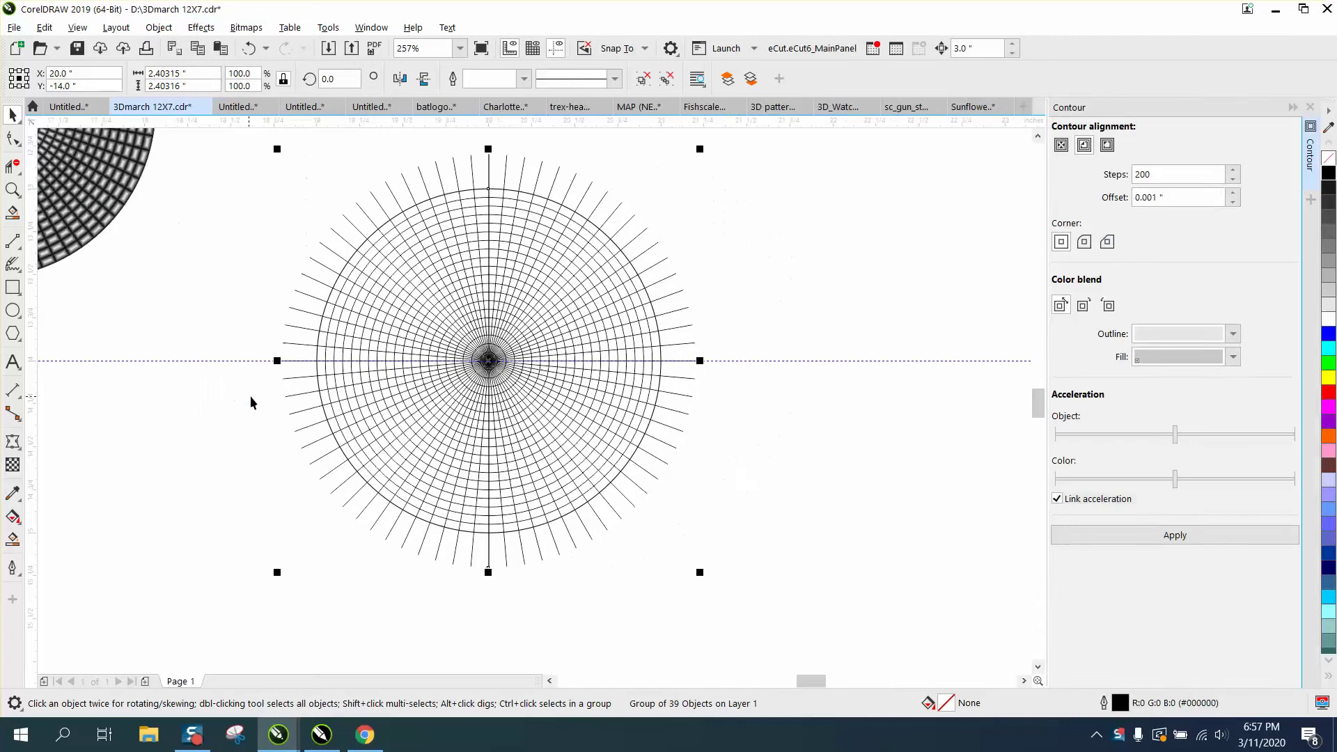
{"action": "left_click", "coordinate": [1175, 535]}
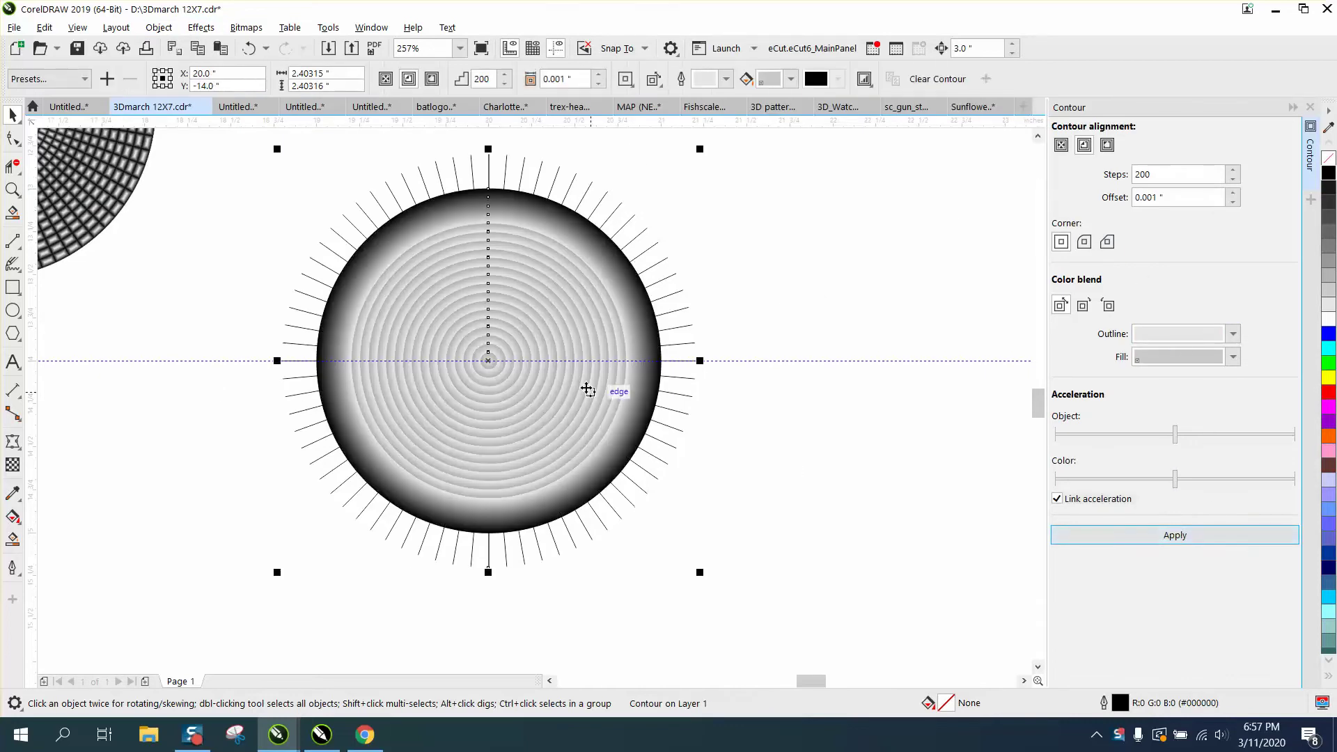
{"action": "left_click", "coordinate": [250, 49]}
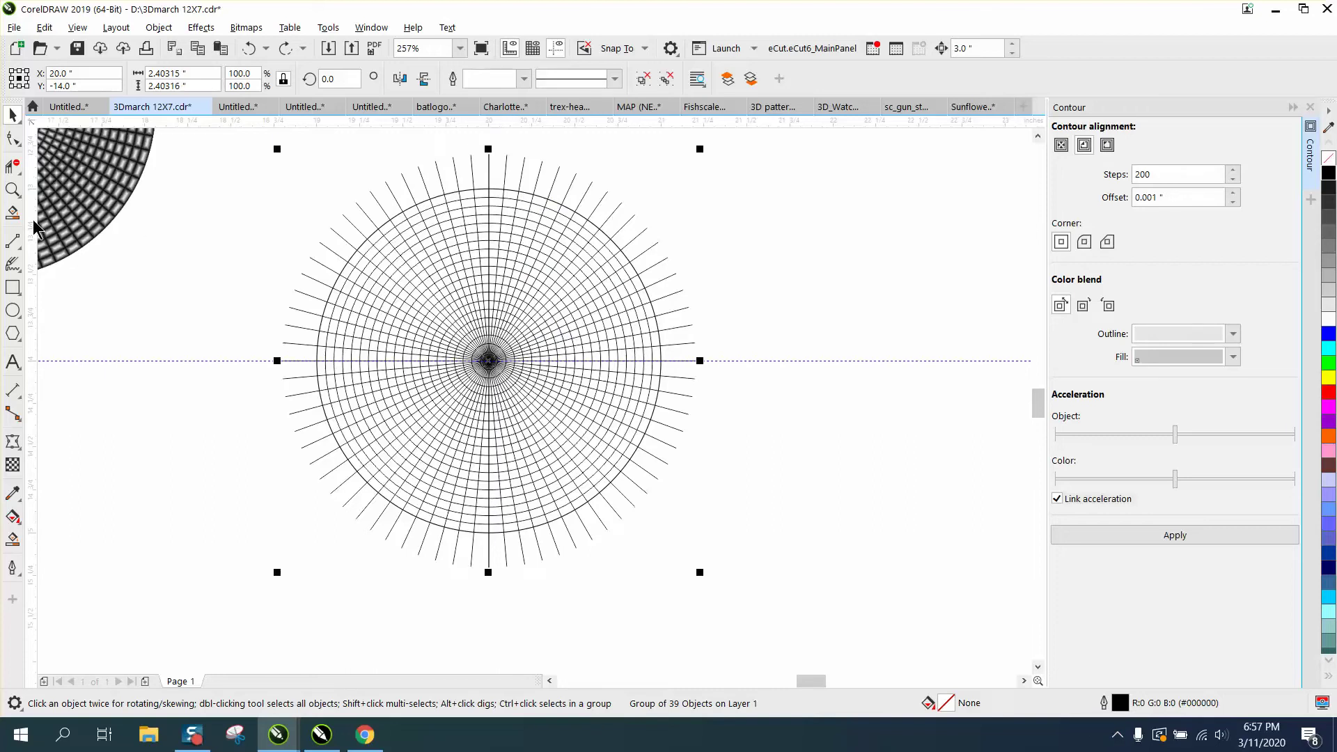
Select the radial grid group and set its rotation angle to 2.5° in the property bar
{"action": "left_click", "coordinate": [13, 188]}
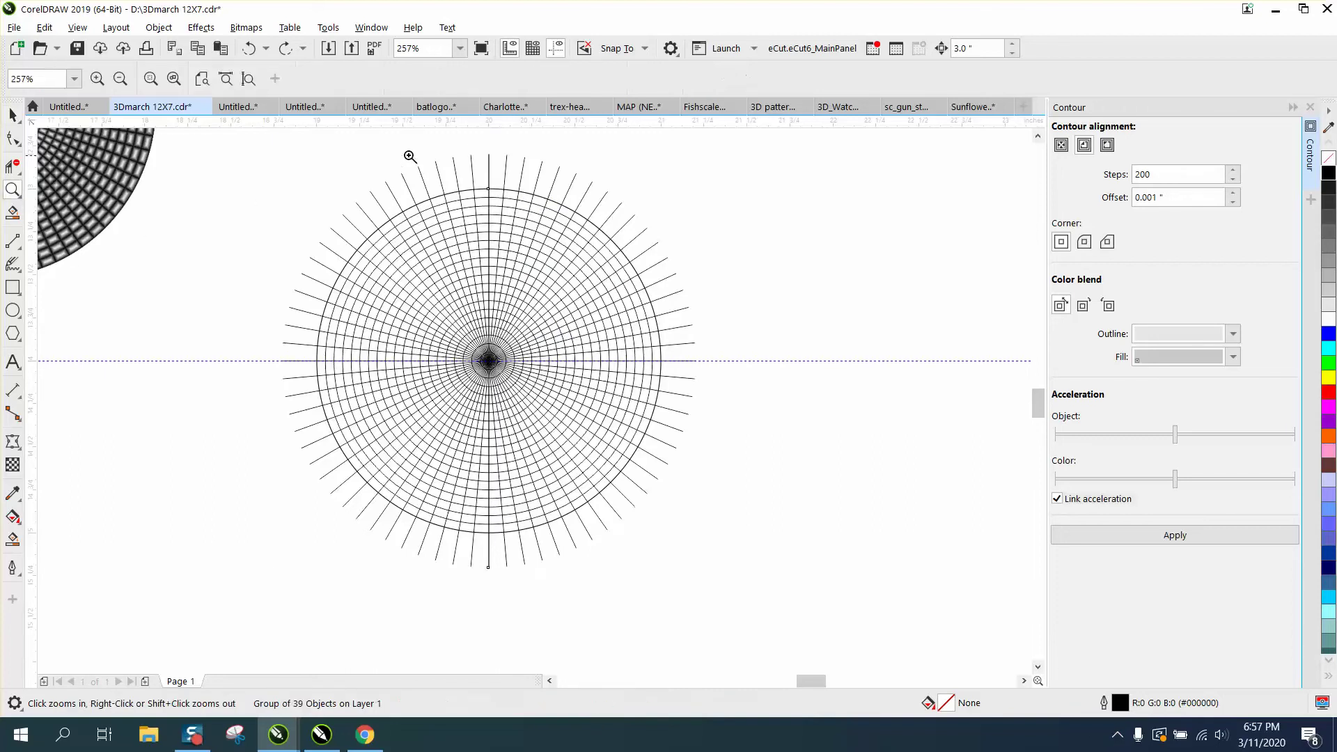
{"action": "left_click", "coordinate": [597, 264]}
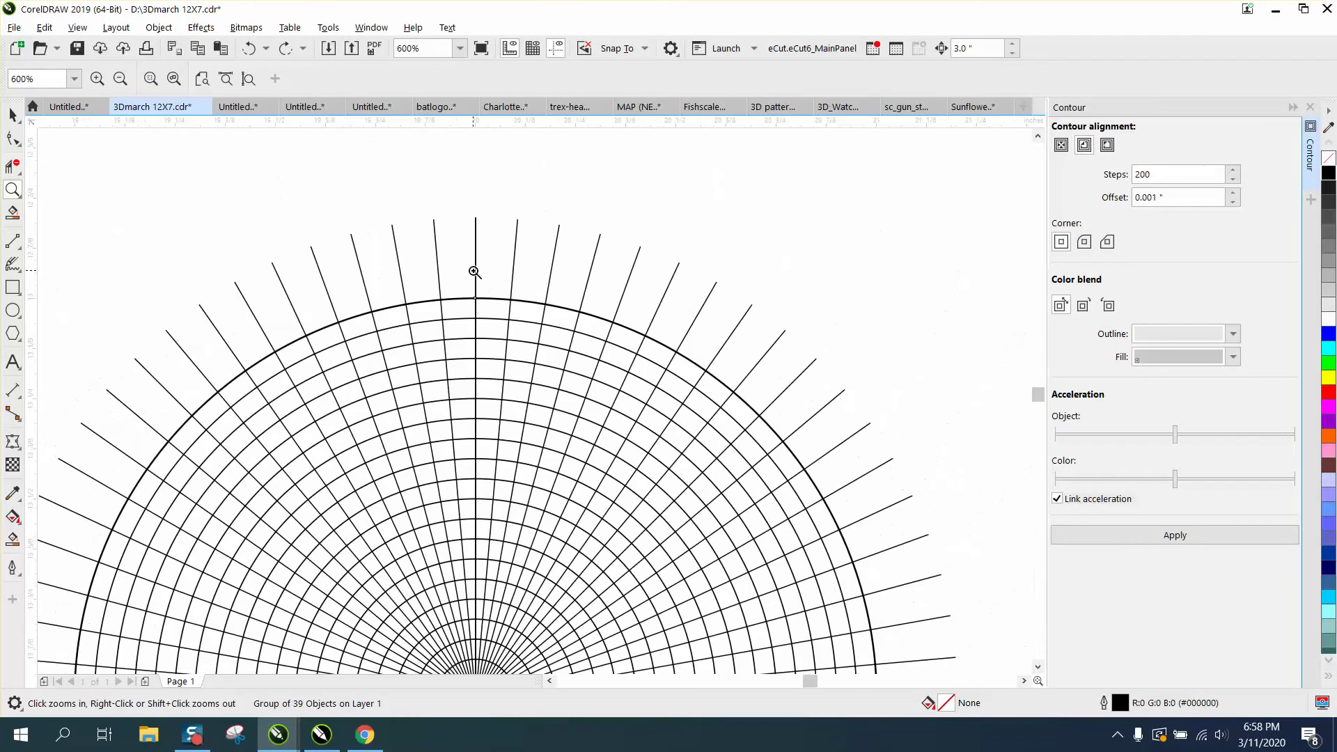
{"action": "right_click", "coordinate": [473, 279]}
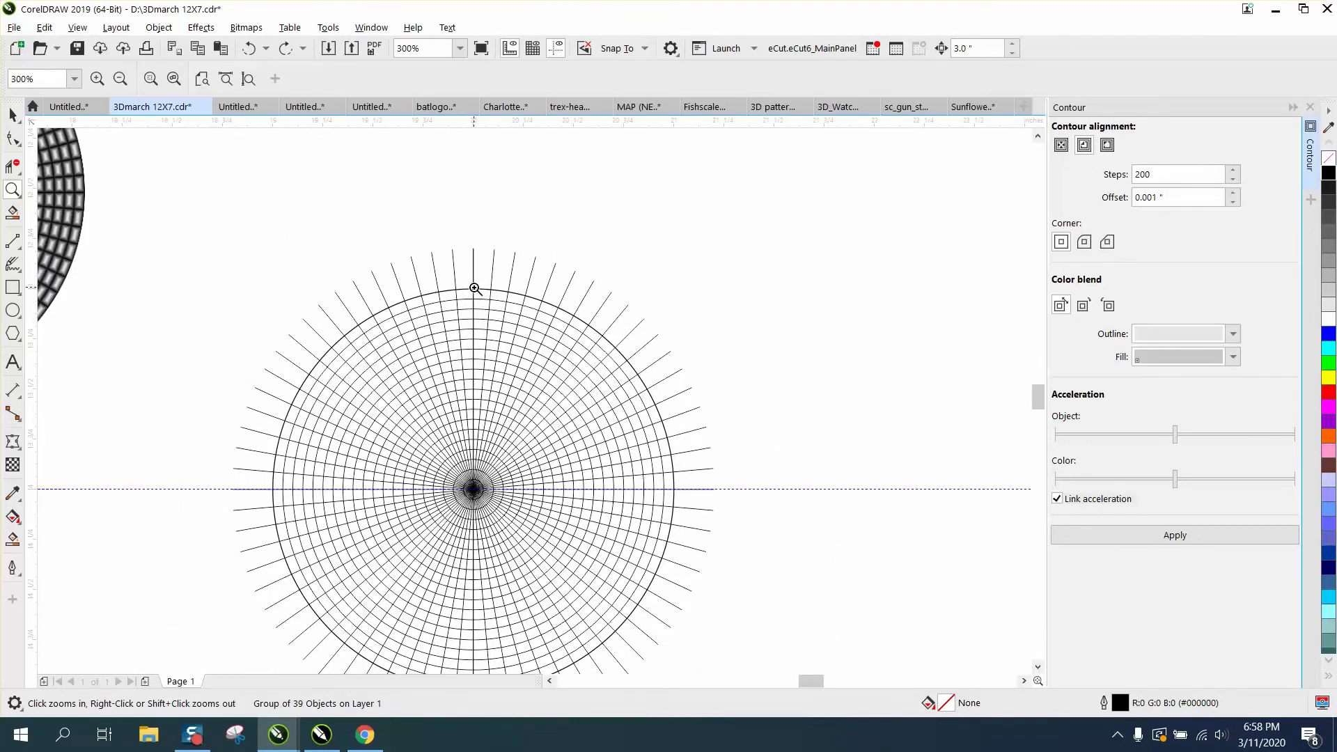
{"action": "left_click", "coordinate": [13, 114]}
{"action": "left_click", "coordinate": [472, 289]}
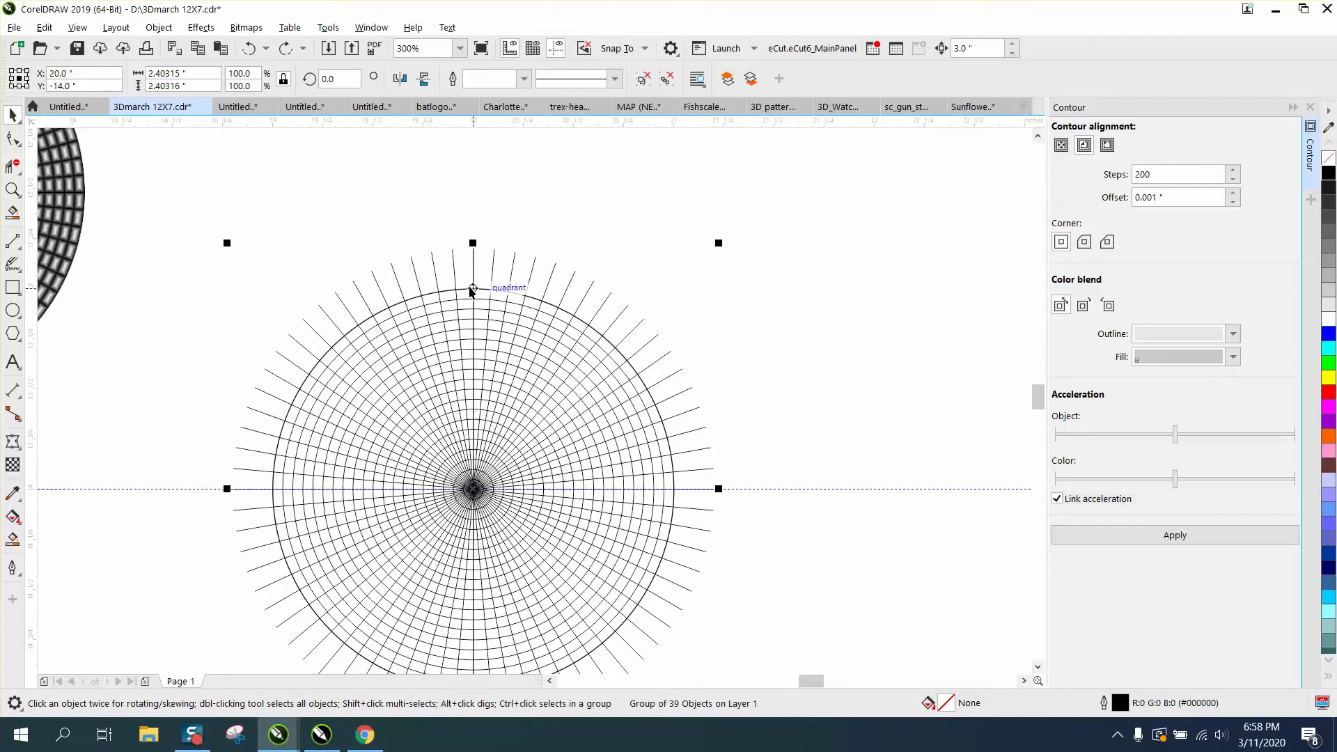
{"action": "double_click", "coordinate": [331, 79]}
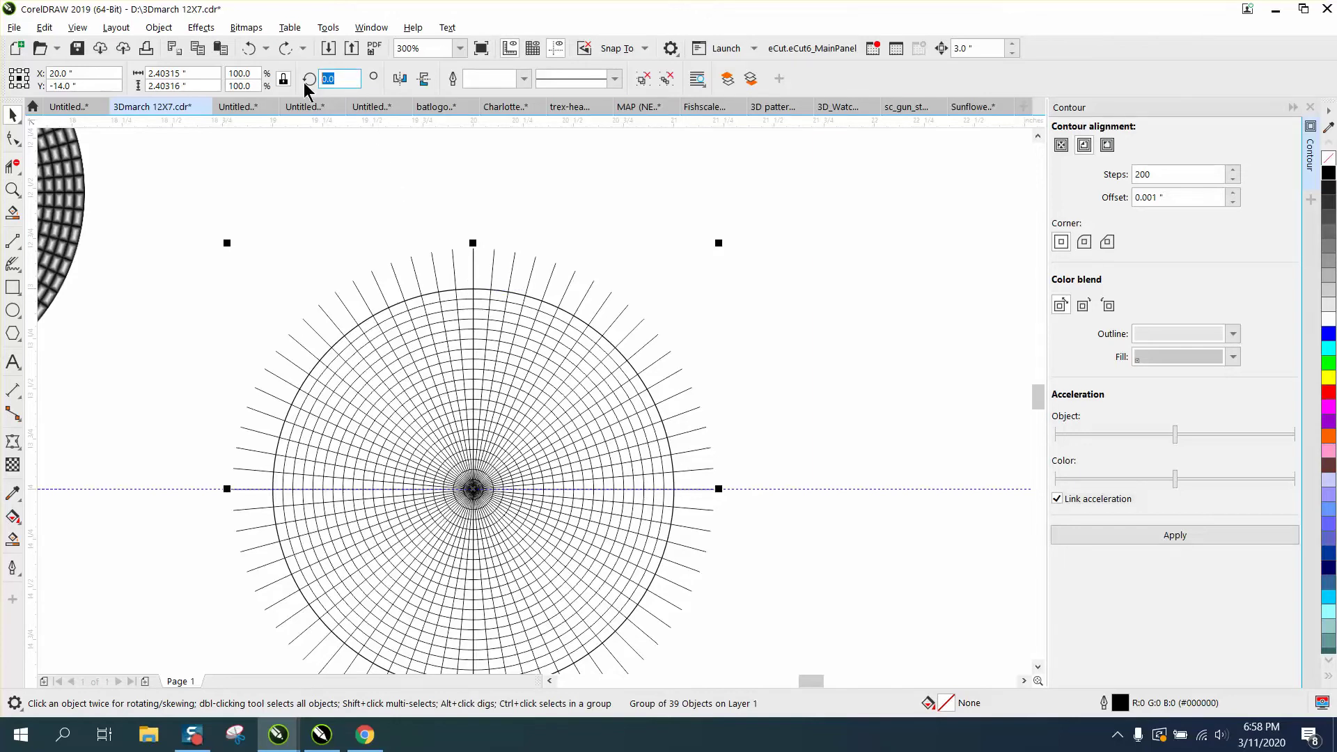
{"action": "type", "text": "2.5"}
{"action": "key", "text": "Return"}
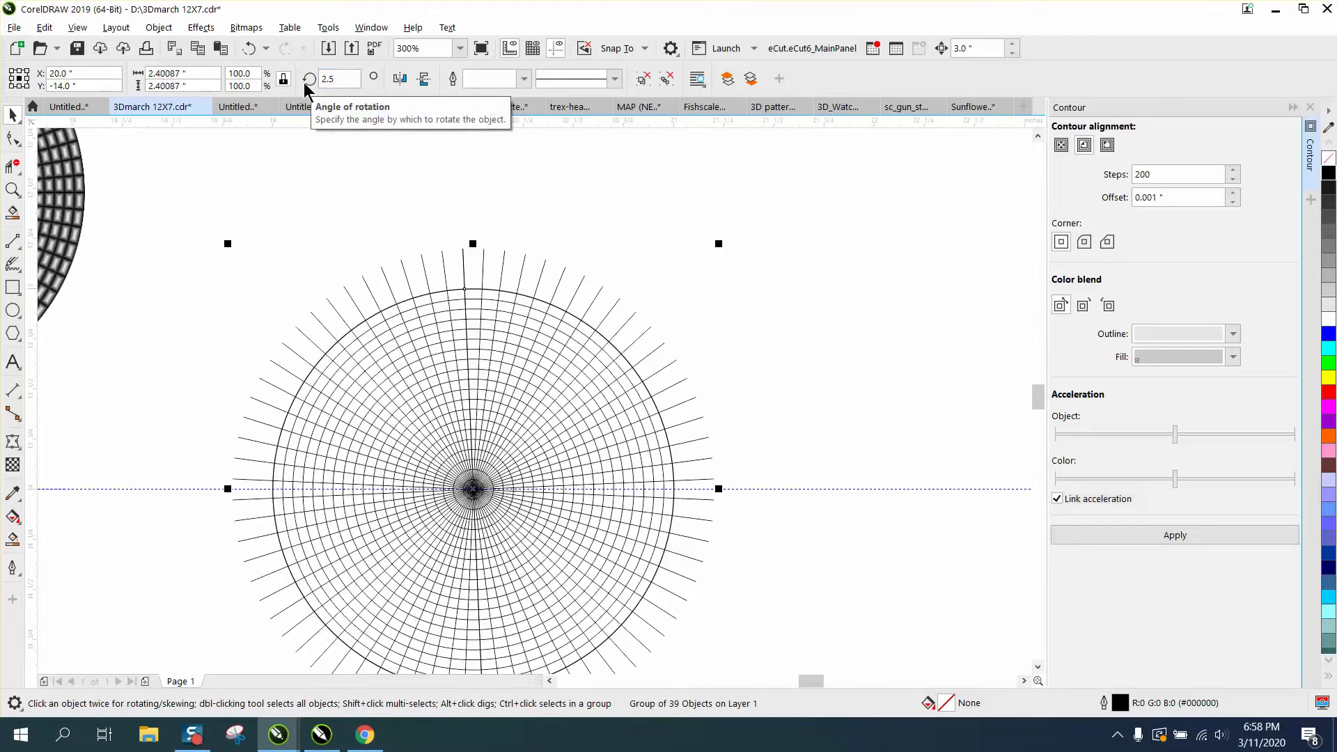
{"action": "scroll", "coordinate": [479, 289], "scroll_direction": "down", "scroll_amount": 2}
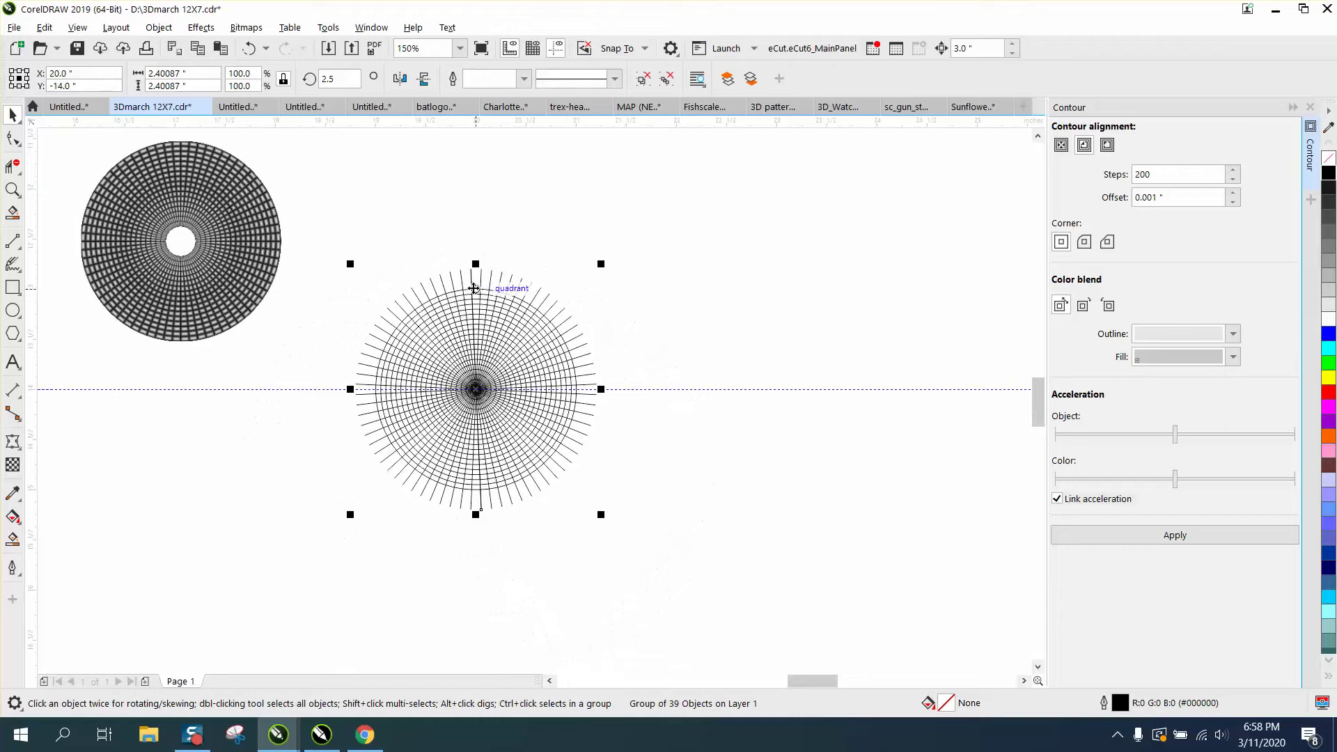
{"action": "key", "text": "z"}
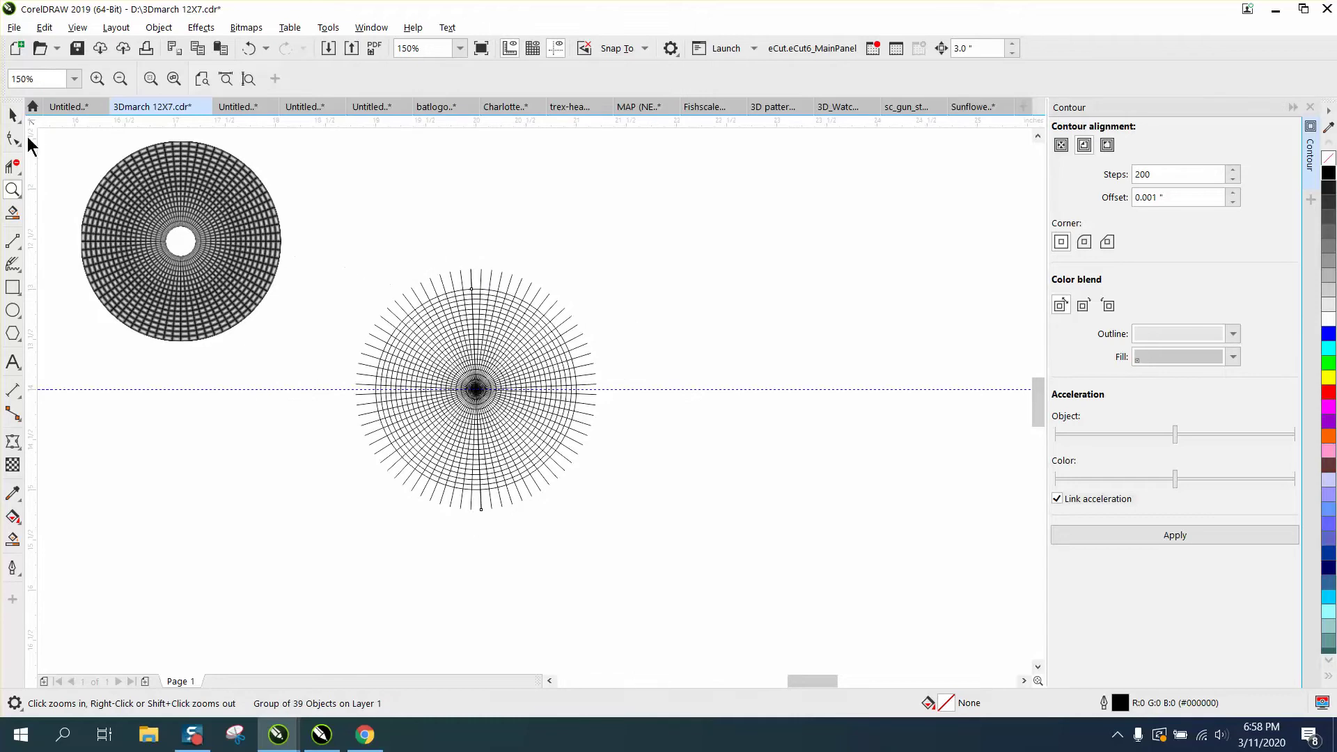
{"action": "left_click", "coordinate": [12, 115]}
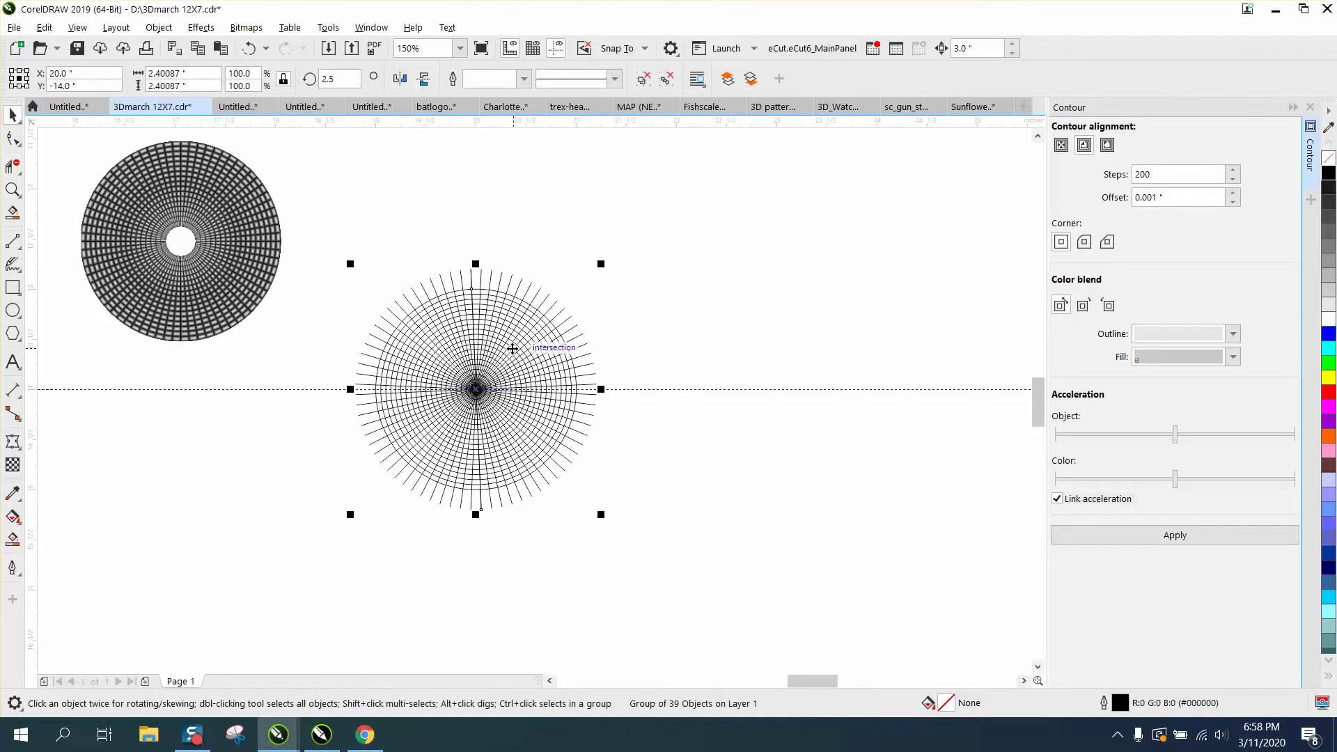
Zoom in and Smart Fill the upper cells of one spoke black, nudging each 3" right
{"action": "key", "text": "z"}
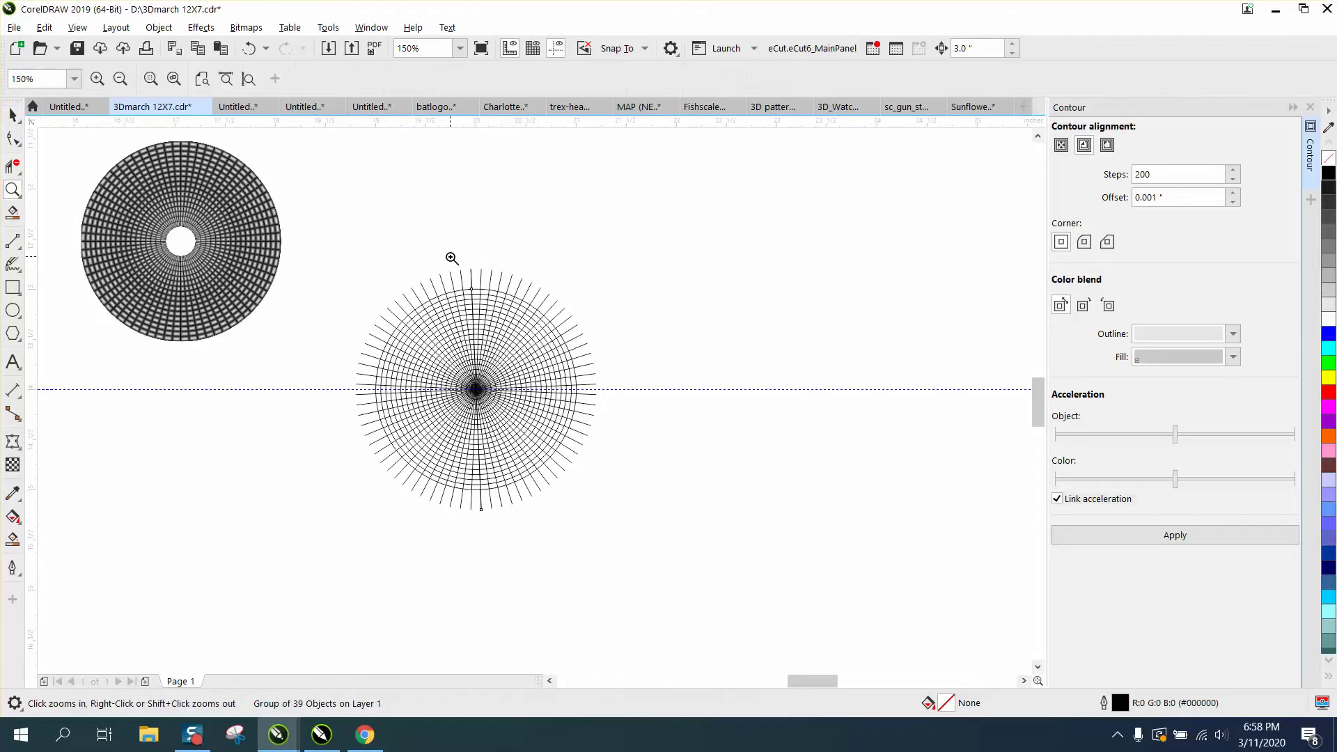
{"action": "left_click_drag", "start_coordinate": [457, 261], "coordinate": [888, 427]}
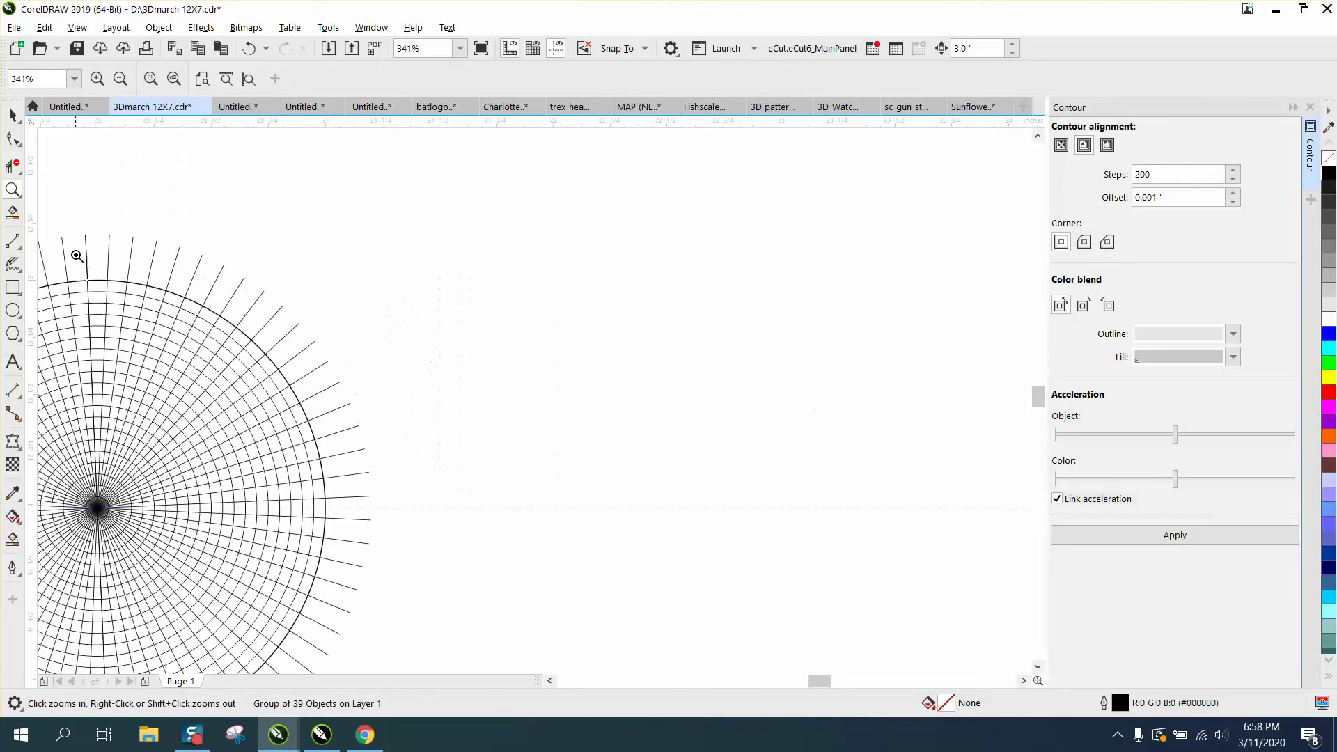
{"action": "left_click", "coordinate": [14, 538]}
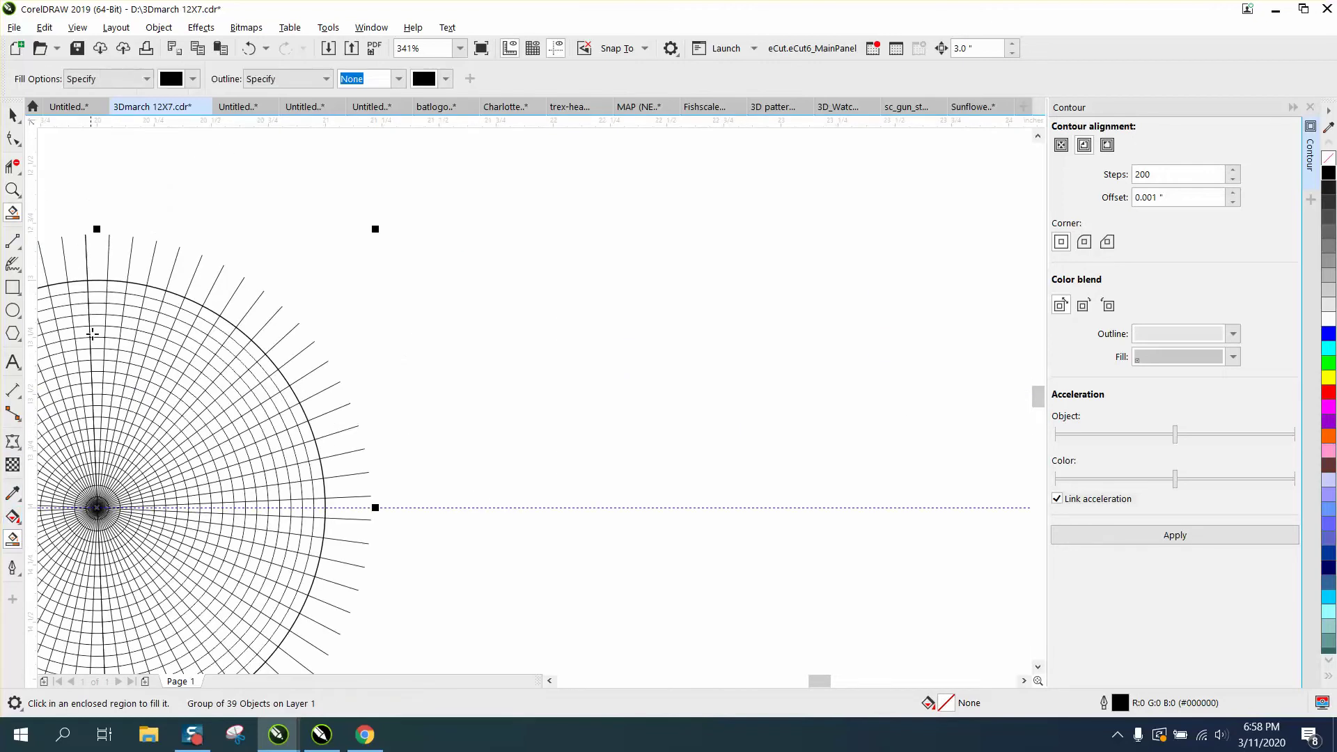
{"action": "left_click", "coordinate": [97, 286]}
{"action": "key", "text": "Right"}
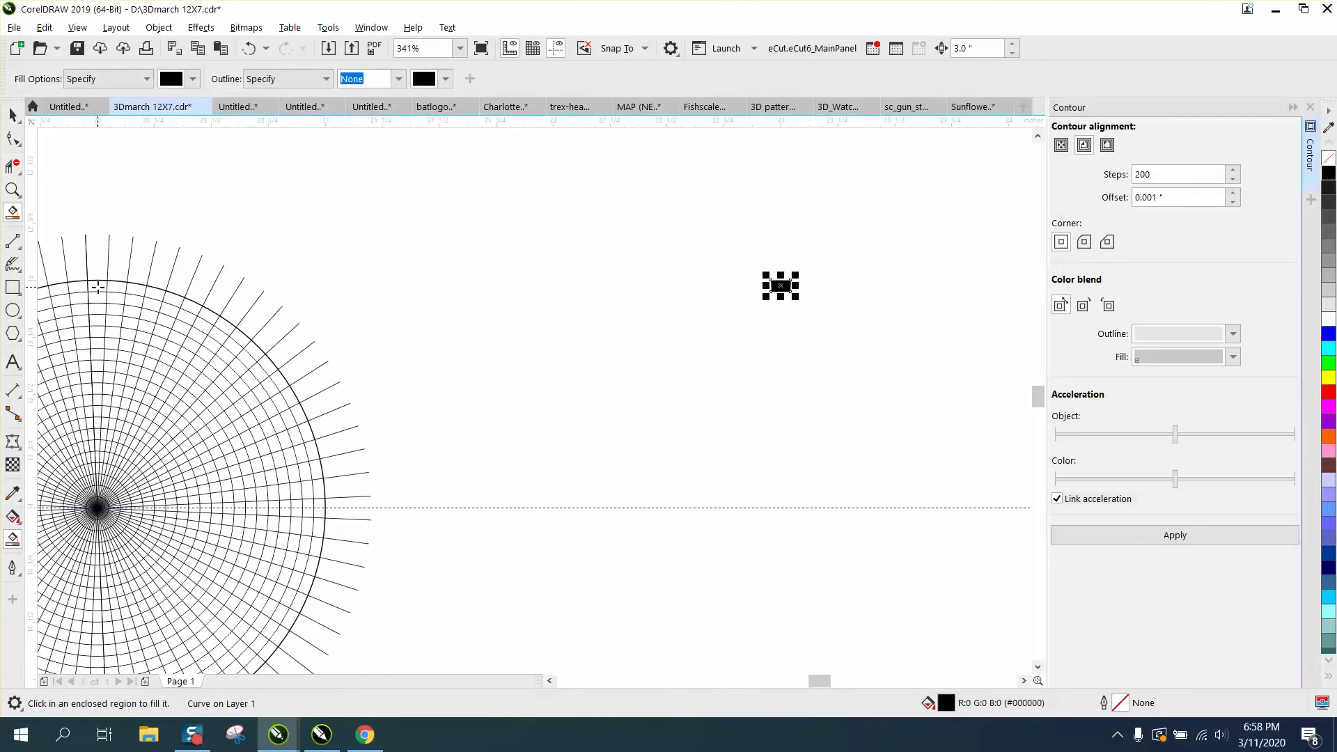
{"action": "left_click", "coordinate": [99, 294]}
{"action": "key", "text": "Right"}
{"action": "left_click", "coordinate": [97, 307]}
{"action": "key", "text": "Right"}
{"action": "left_click", "coordinate": [98, 319]}
{"action": "key", "text": "Right"}
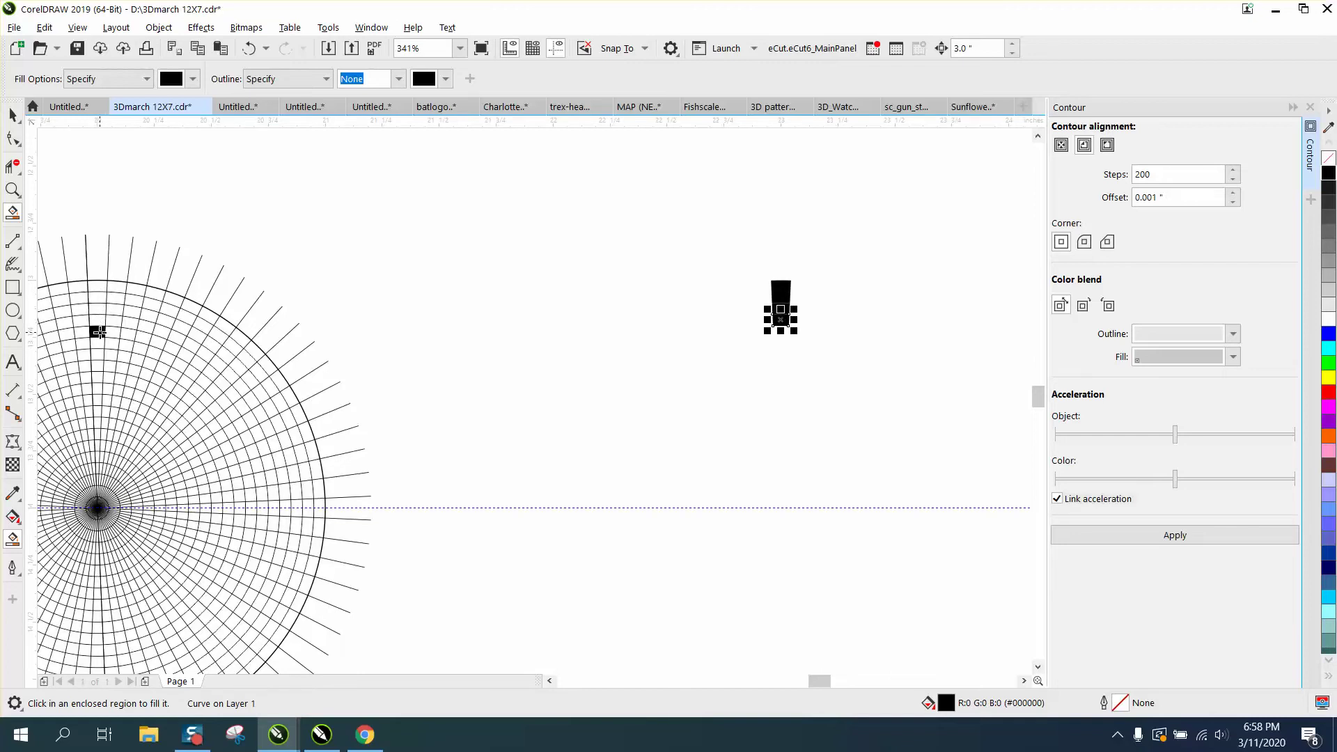
{"action": "key", "text": "Right"}
{"action": "left_click", "coordinate": [97, 343]}
{"action": "key", "text": "Right"}
{"action": "left_click", "coordinate": [97, 355]}
{"action": "key", "text": "Right"}
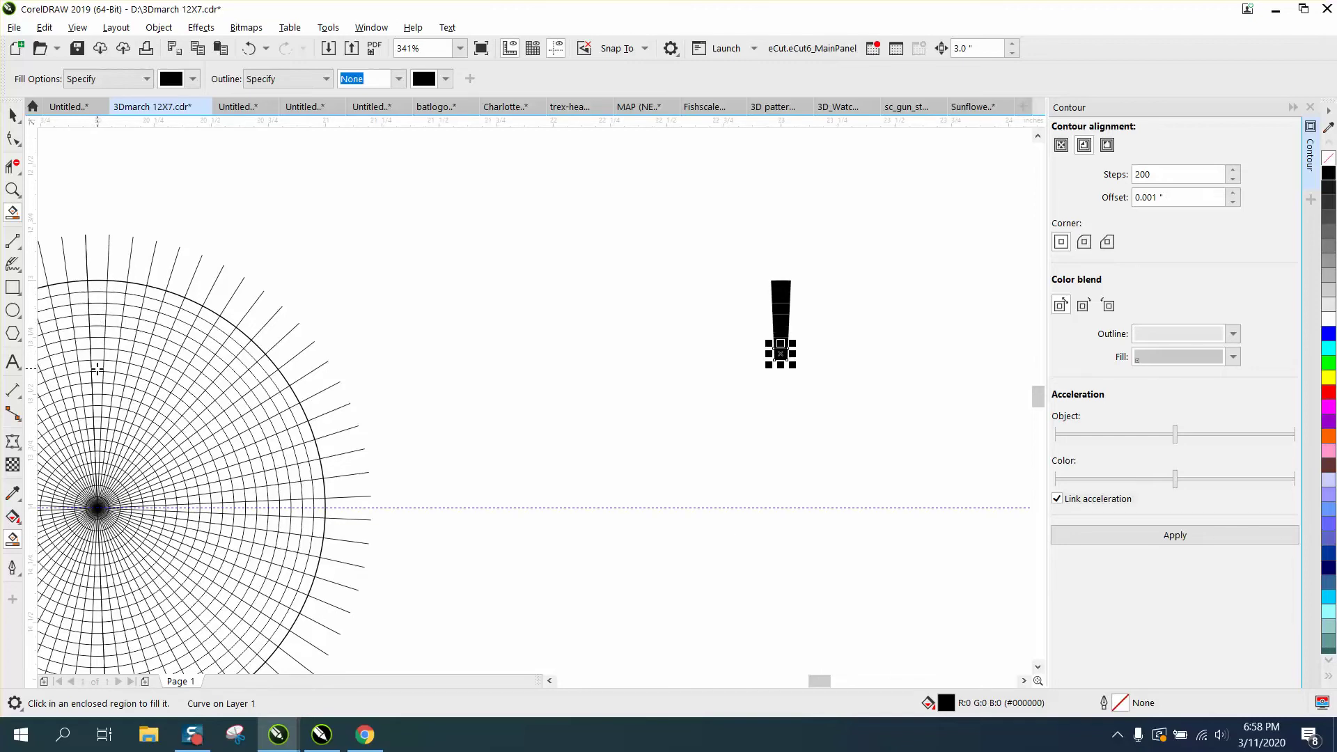
Fill the remaining spoke cells down to the centre, nudging each 3" right onto the strip
{"action": "left_click", "coordinate": [97, 367]}
{"action": "key", "text": "Right"}
{"action": "left_click", "coordinate": [97, 379]}
{"action": "key", "text": "Right"}
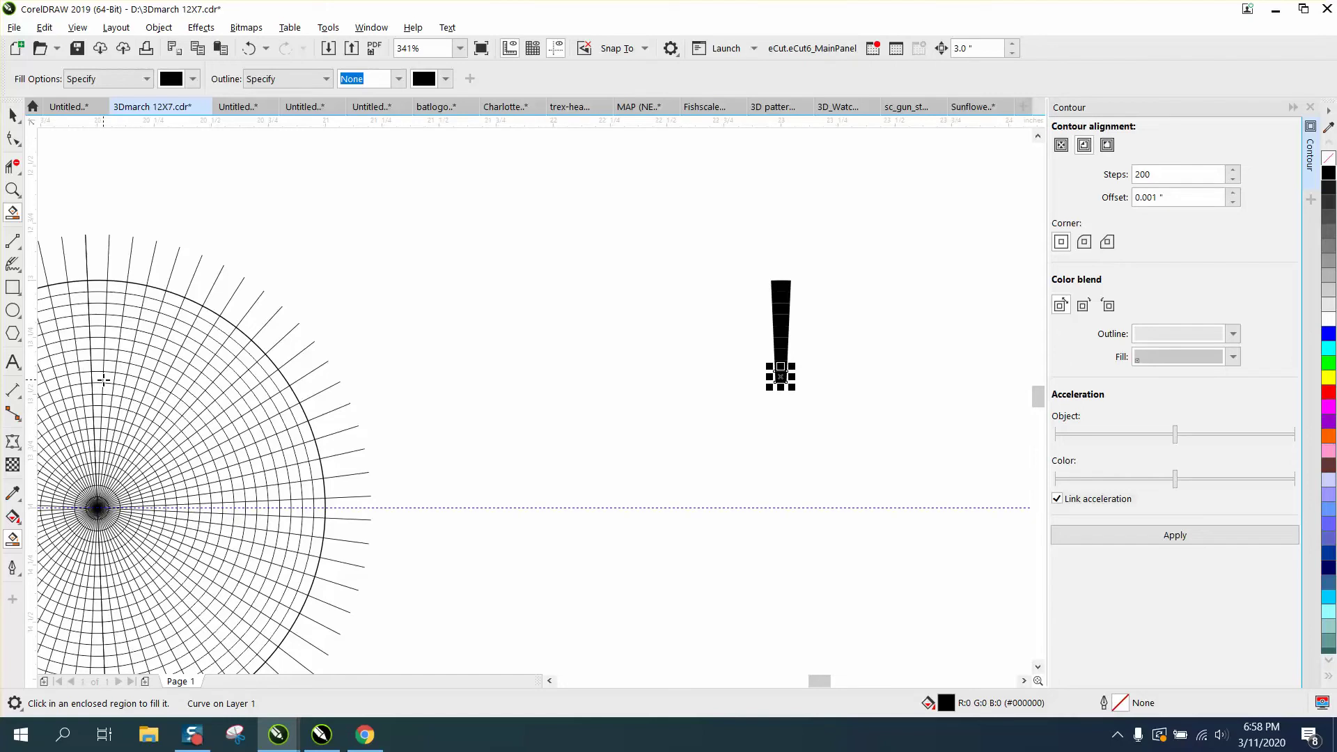
{"action": "left_click", "coordinate": [100, 390]}
{"action": "key", "text": "Right"}
{"action": "left_click", "coordinate": [99, 401]}
{"action": "key", "text": "Right"}
{"action": "left_click", "coordinate": [99, 412]}
{"action": "key", "text": "Right"}
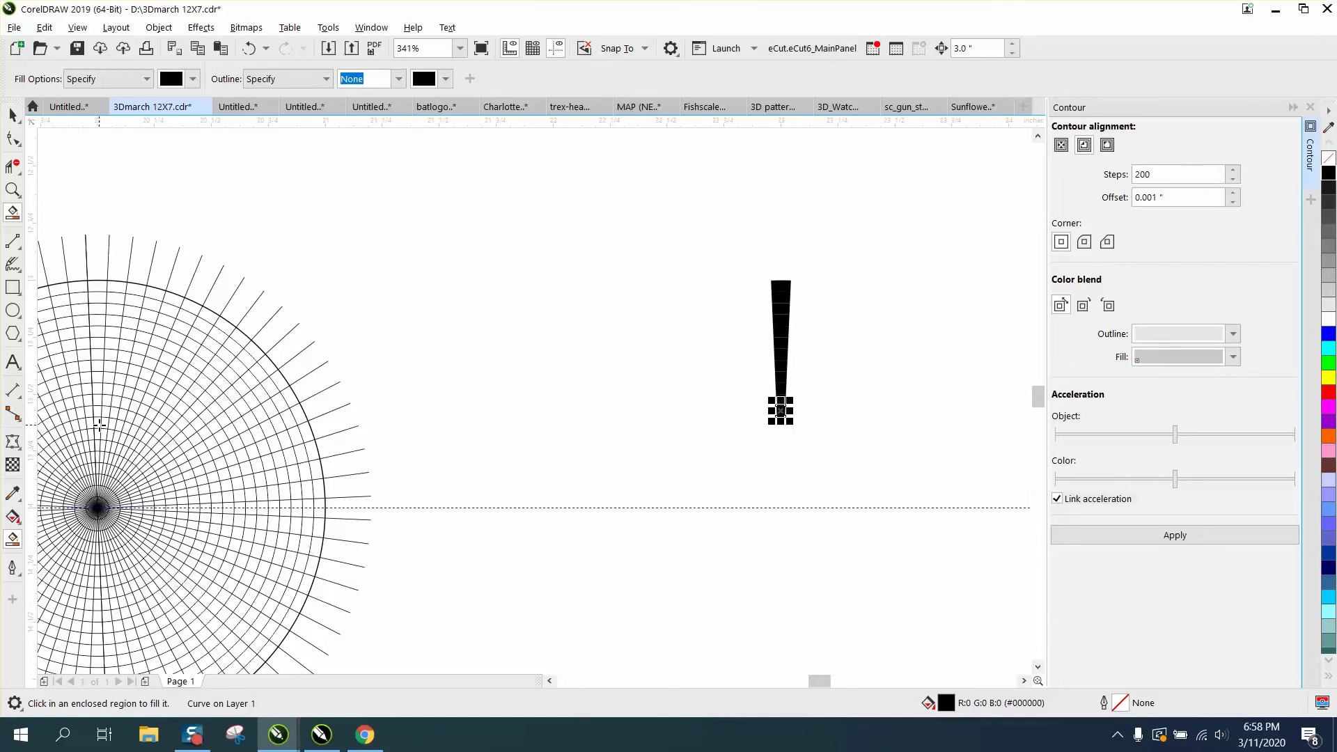
{"action": "left_click", "coordinate": [99, 425]}
{"action": "key", "text": "Right"}
{"action": "left_click", "coordinate": [99, 434]}
{"action": "key", "text": "Right"}
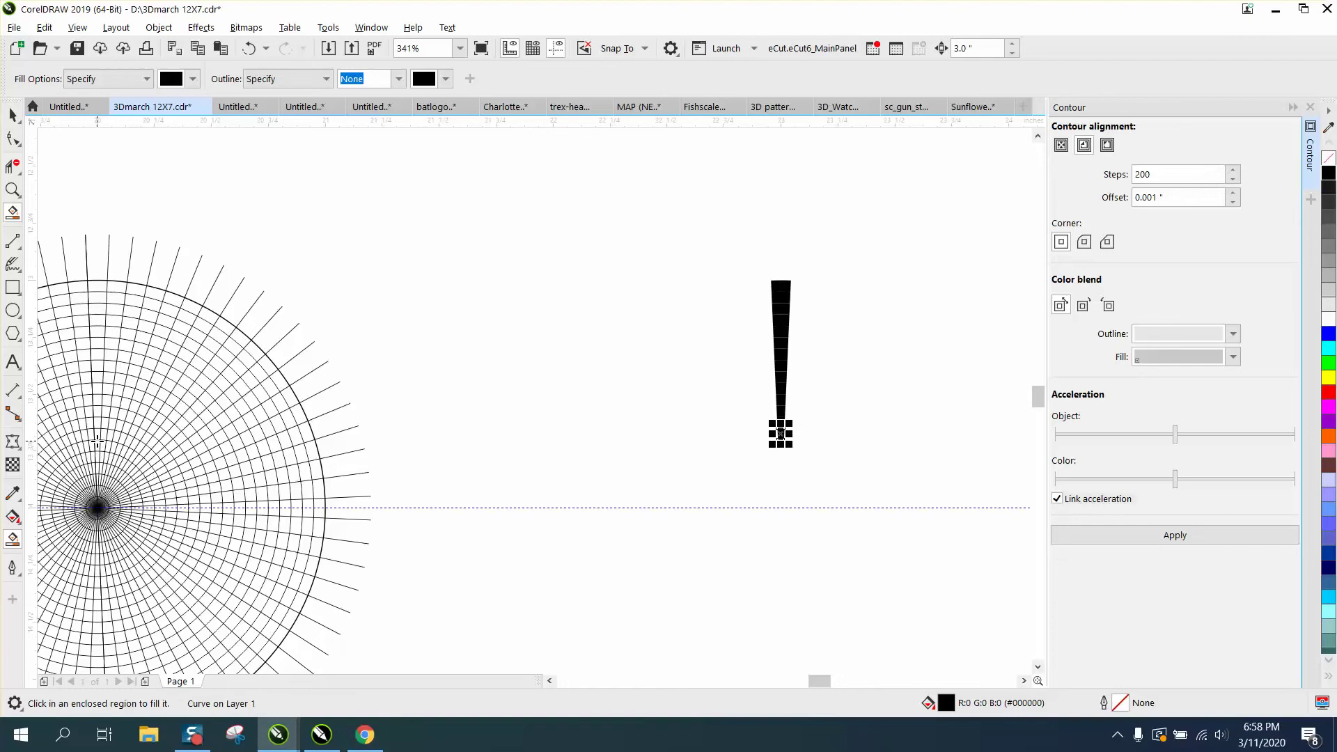
{"action": "left_click", "coordinate": [99, 444]}
{"action": "key", "text": "Right"}
{"action": "left_click", "coordinate": [12, 115]}
Nudge the radial grid 3" right and the 15-cell wedge 3" left
{"action": "scroll", "coordinate": [632, 302], "scroll_direction": "down", "scroll_amount": 4}
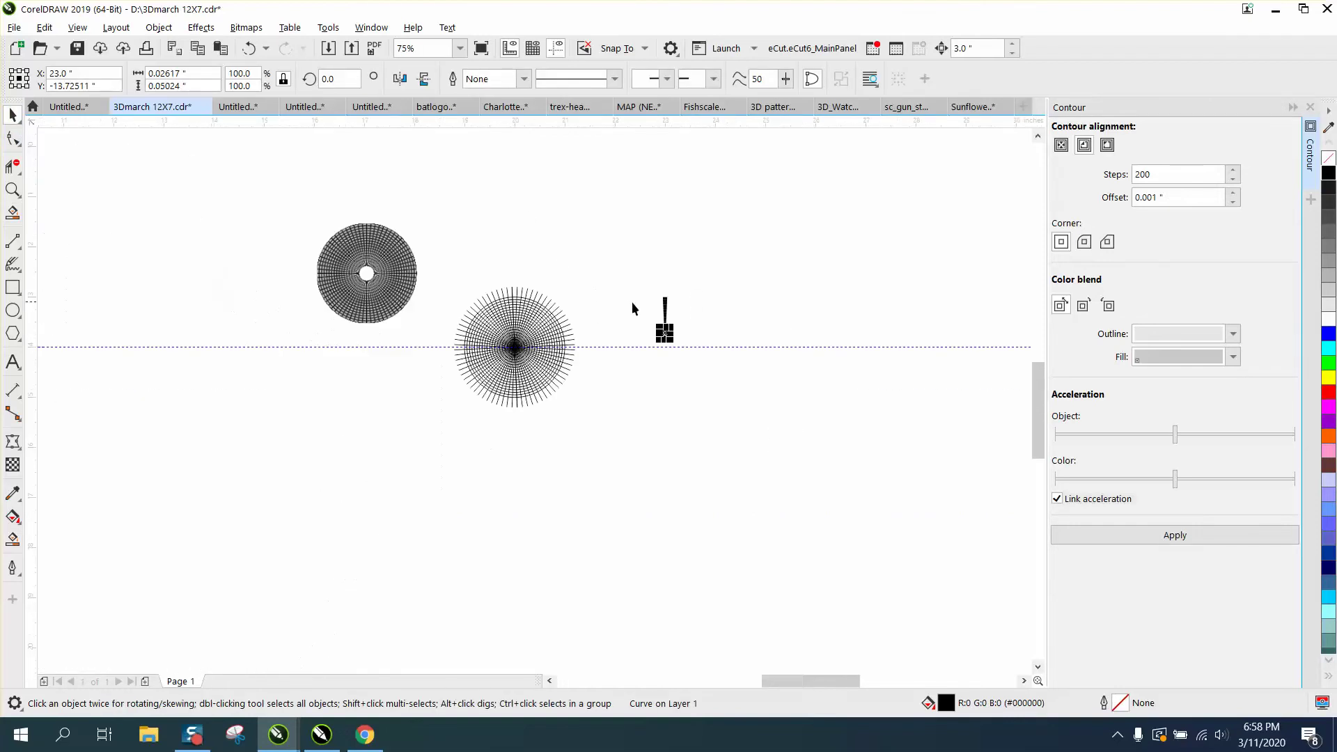
{"action": "left_click", "coordinate": [527, 347]}
{"action": "key", "text": "p"}
{"action": "key", "text": "Right"}
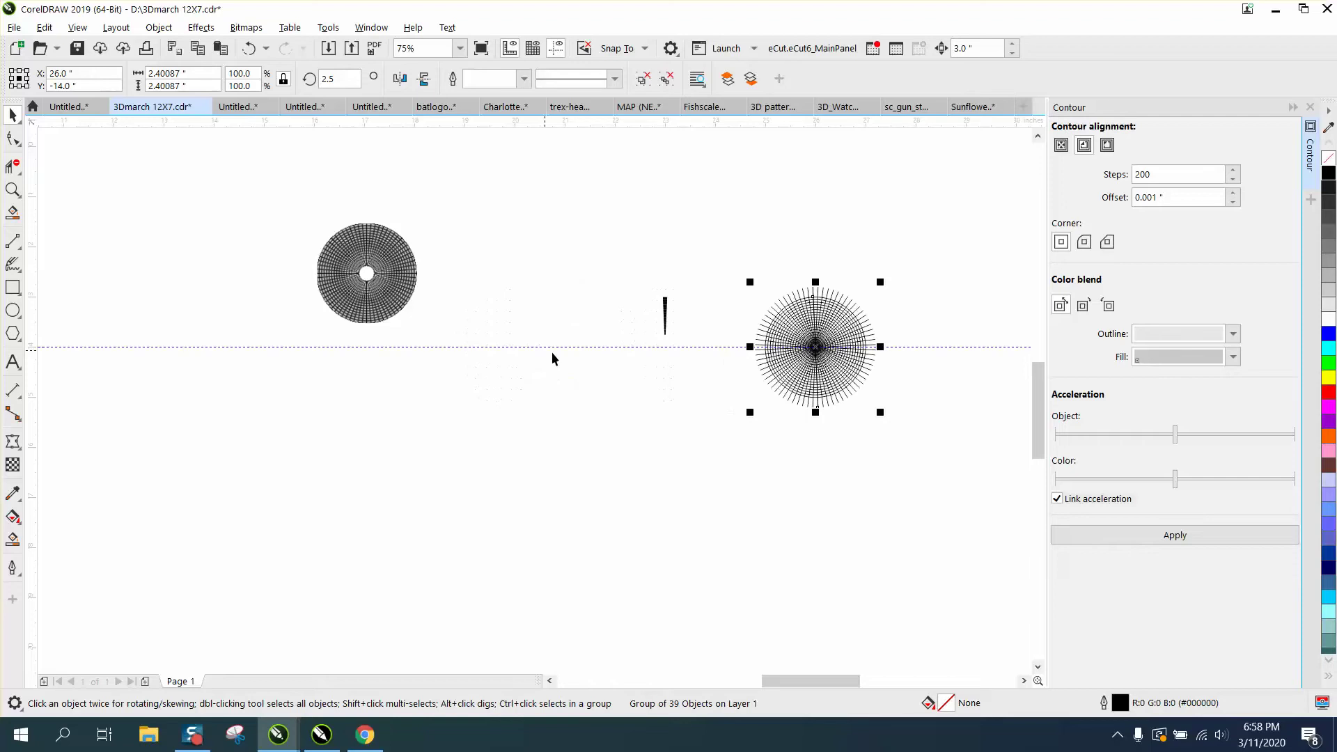
{"action": "left_click_drag", "start_coordinate": [641, 258], "coordinate": [733, 398]}
{"action": "key", "text": "Left"}
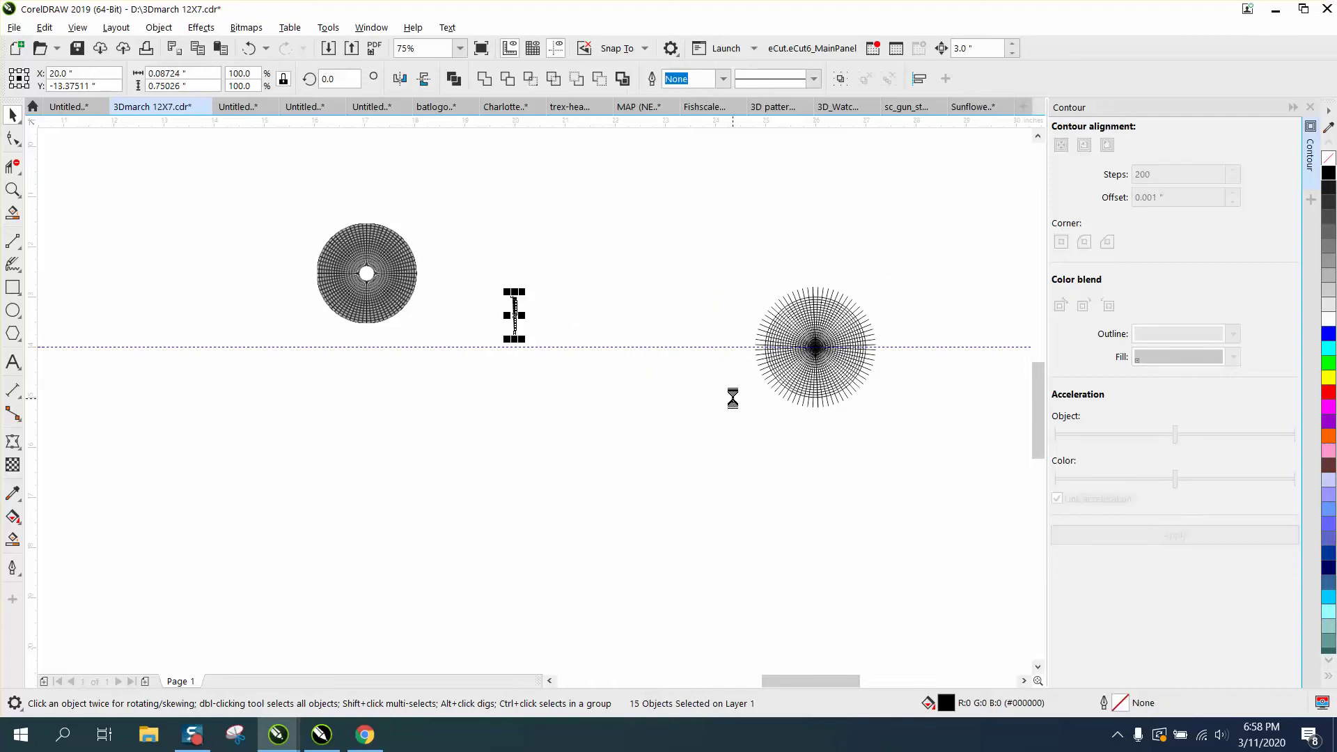
Give the 15 wedge cells no fill and black hairline outlines, then group them
{"action": "left_click", "coordinate": [12, 189]}
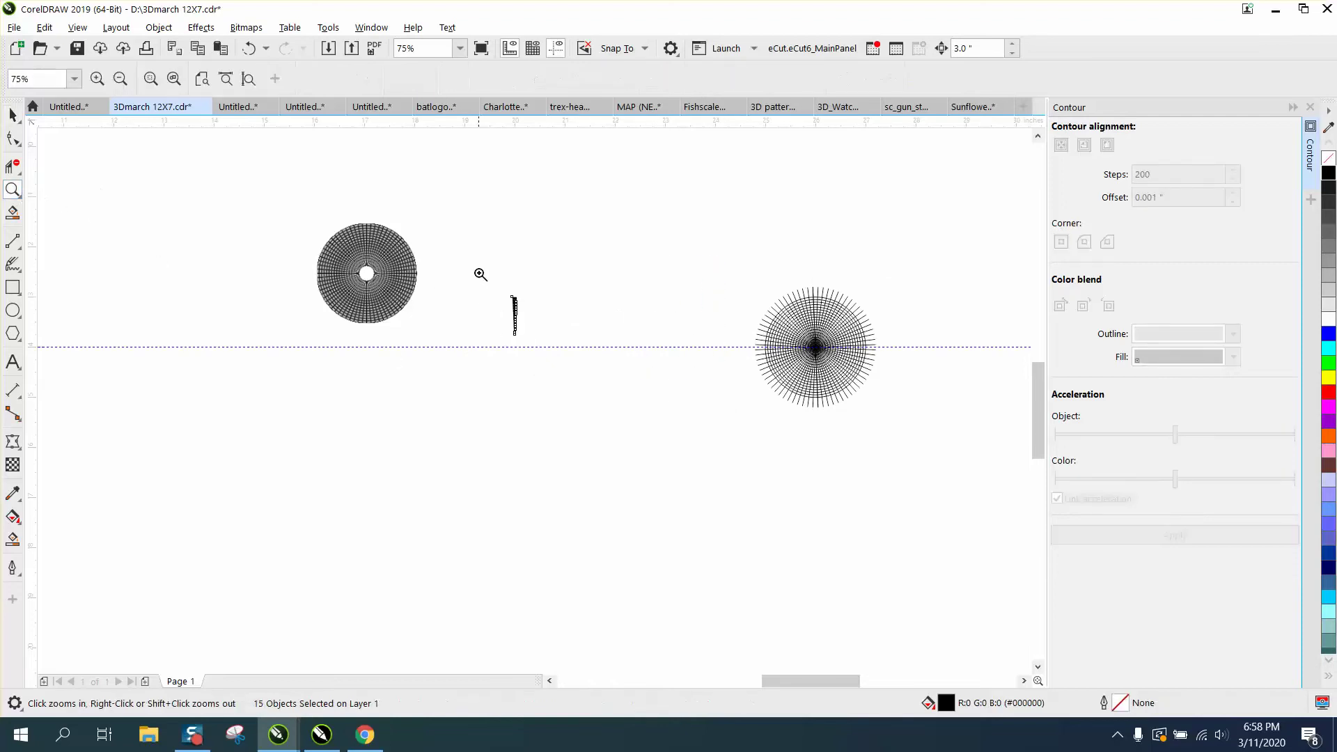
{"action": "left_click_drag", "start_coordinate": [481, 278], "coordinate": [596, 369]}
{"action": "left_click", "coordinate": [9, 115]}
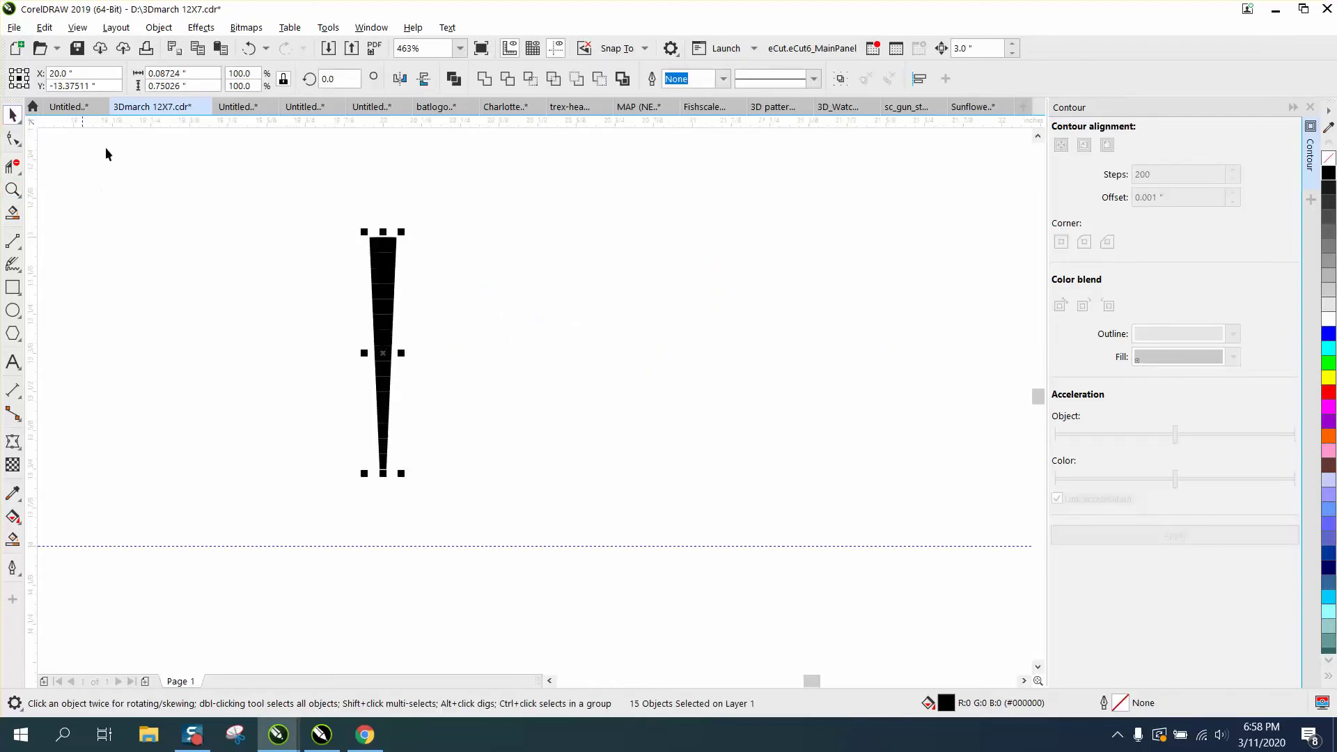
{"action": "left_click_drag", "start_coordinate": [307, 200], "coordinate": [523, 506]}
{"action": "left_click", "coordinate": [1328, 158]}
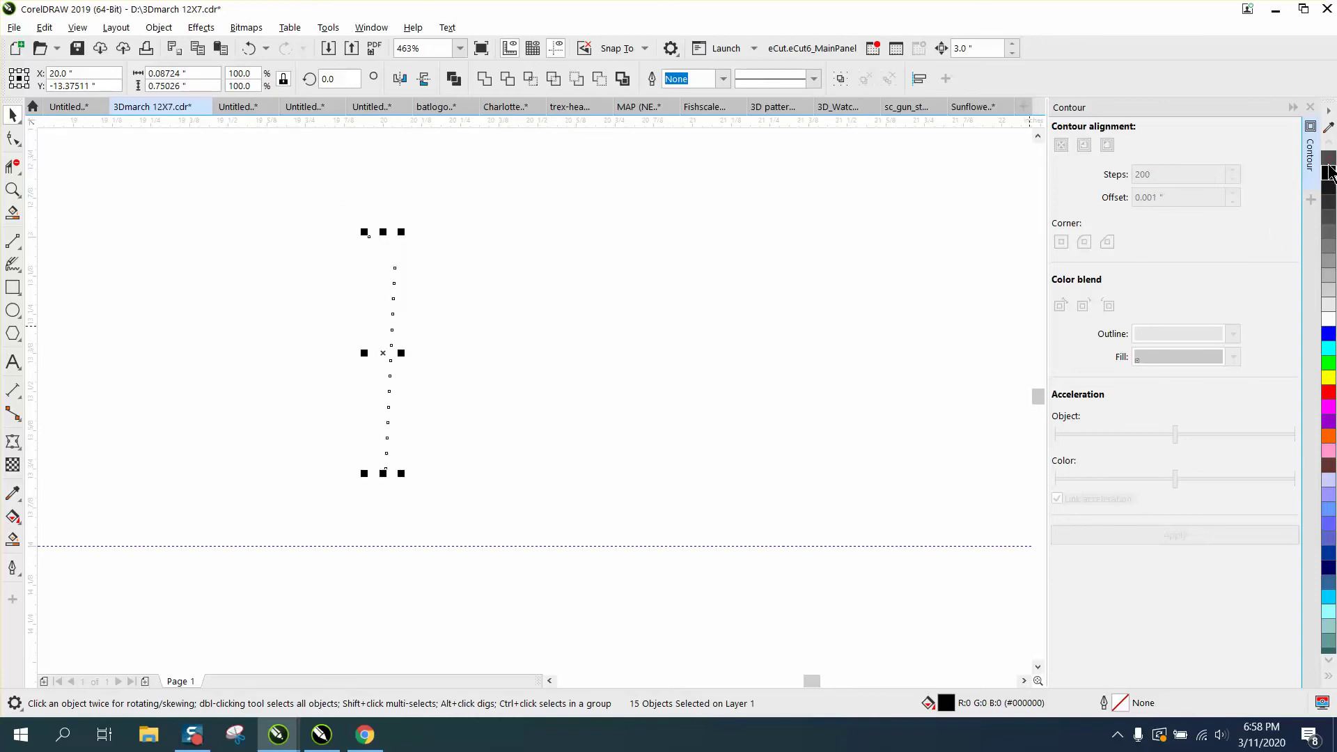
{"action": "right_click", "coordinate": [1328, 172]}
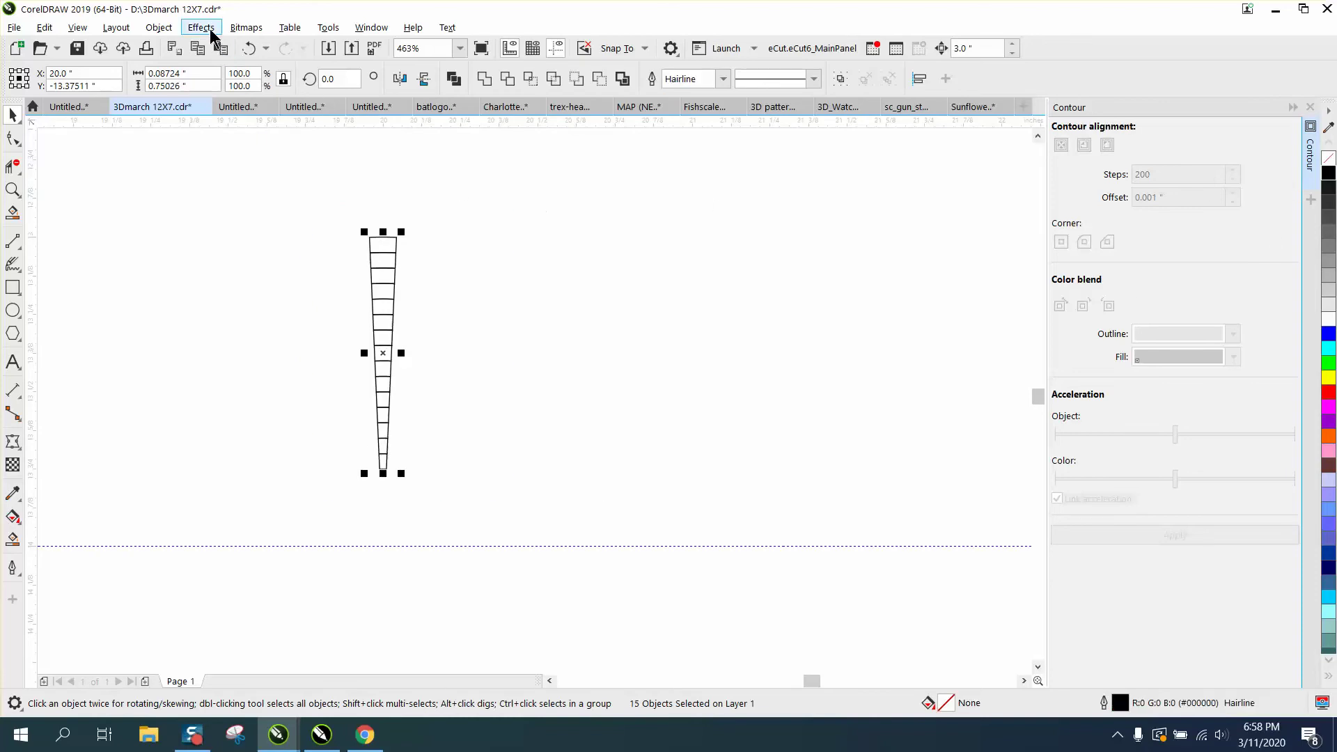
{"action": "left_click", "coordinate": [159, 28]}
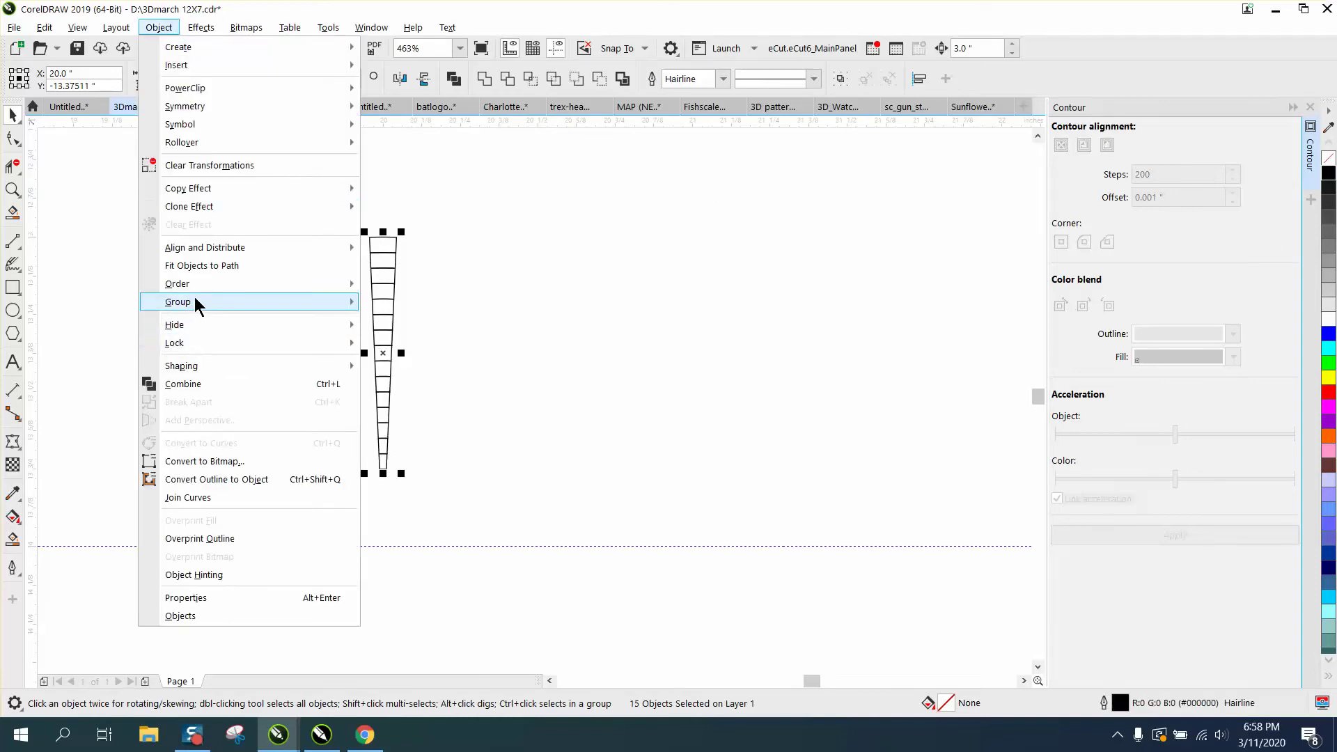
{"action": "mouse_move", "coordinate": [194, 299]}
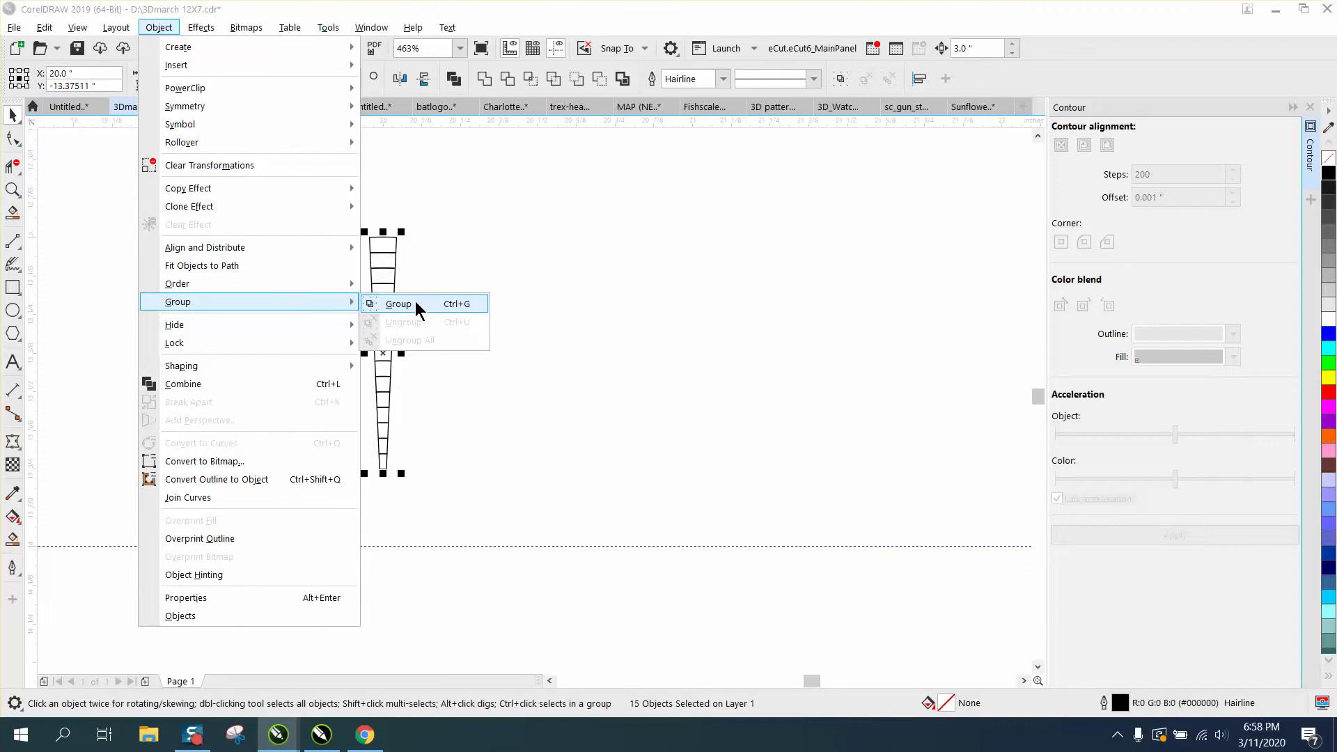
{"action": "left_click", "coordinate": [416, 304]}
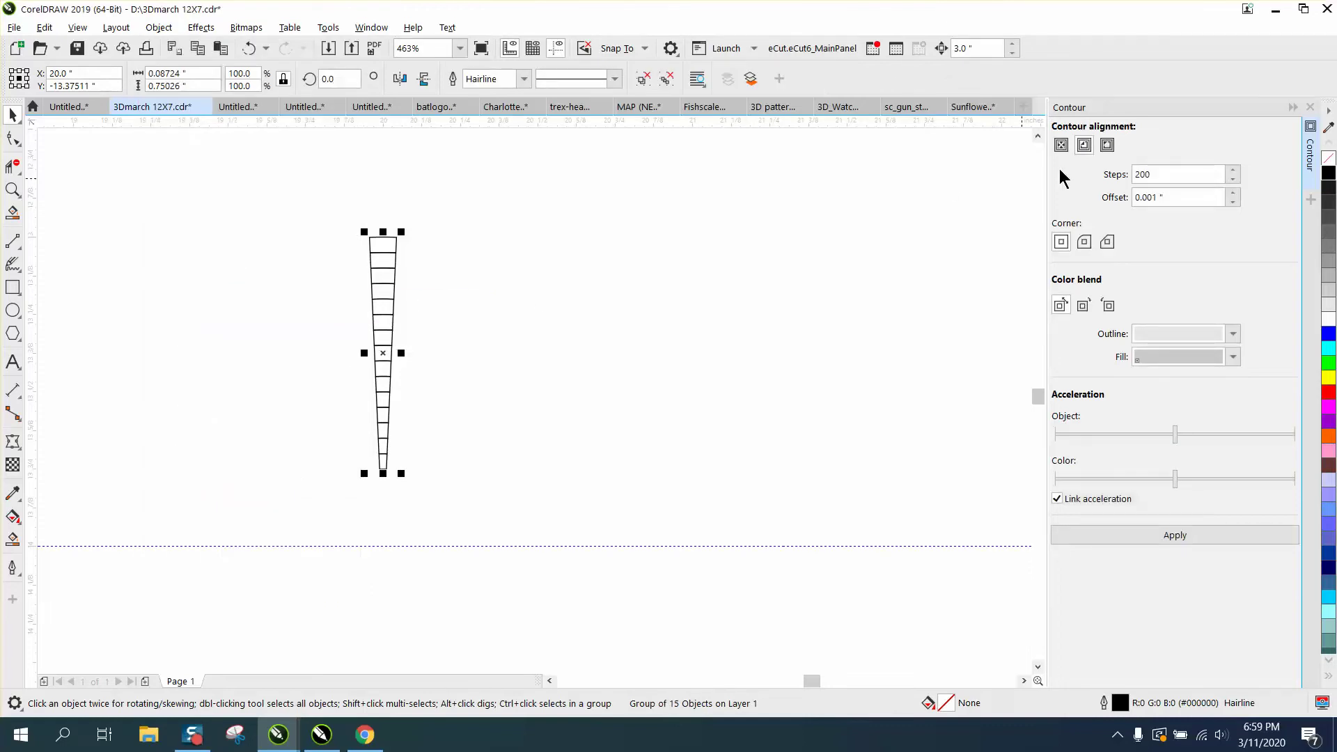
Apply a 24-step, 0.001" gray contour to the wedge group
{"action": "left_click", "coordinate": [1174, 535]}
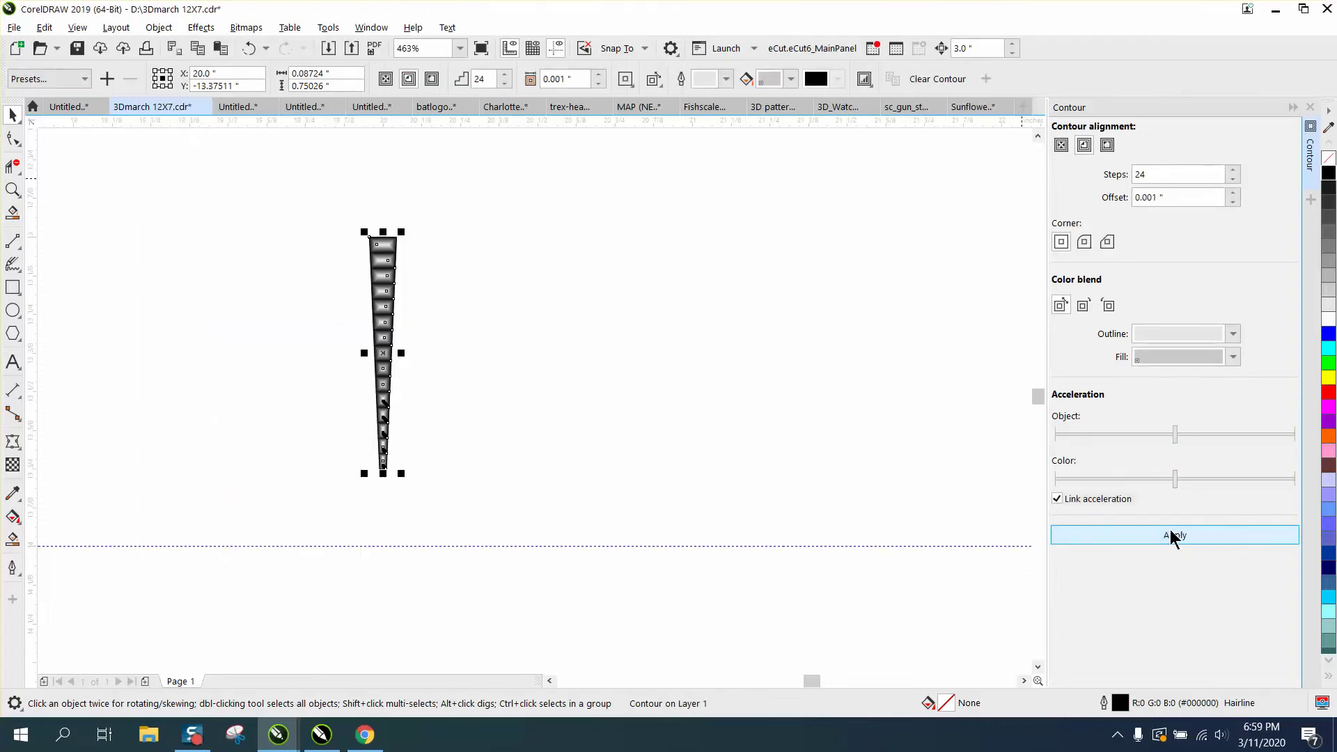
{"action": "left_click", "coordinate": [13, 189]}
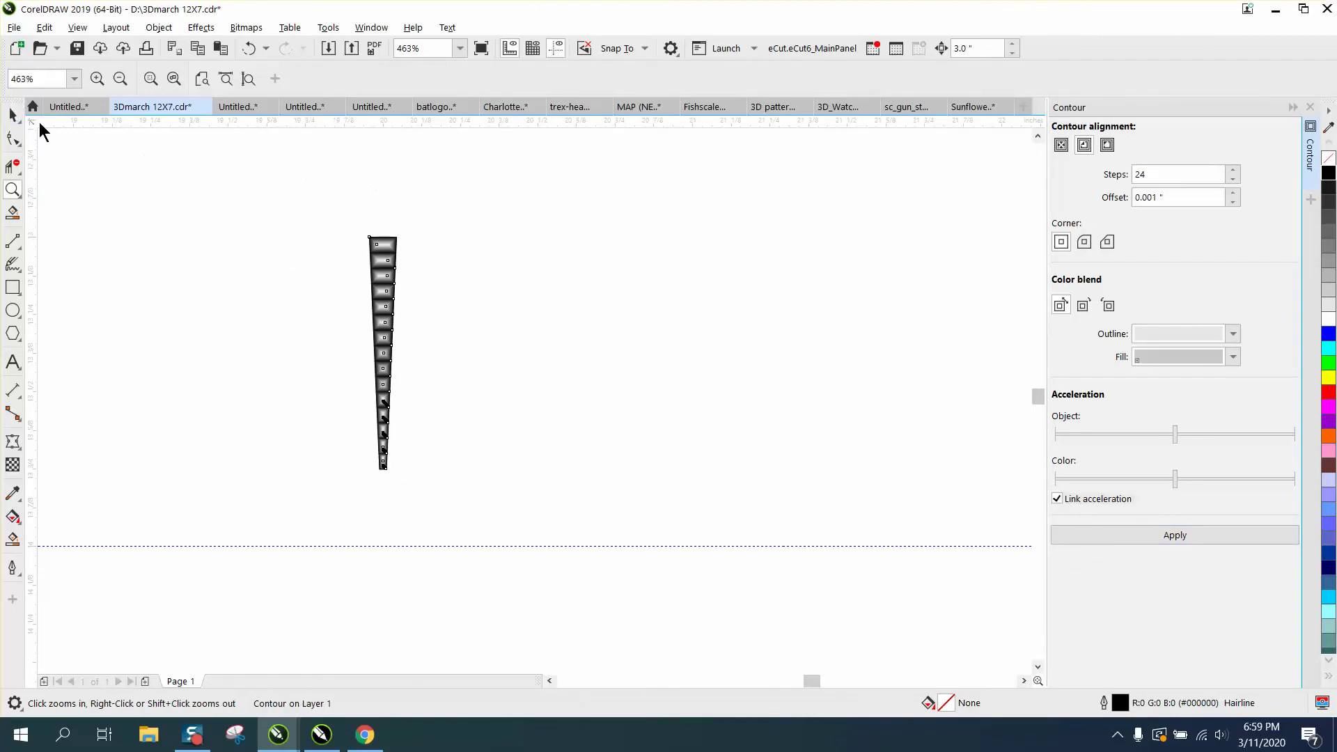
{"action": "left_click", "coordinate": [12, 114]}
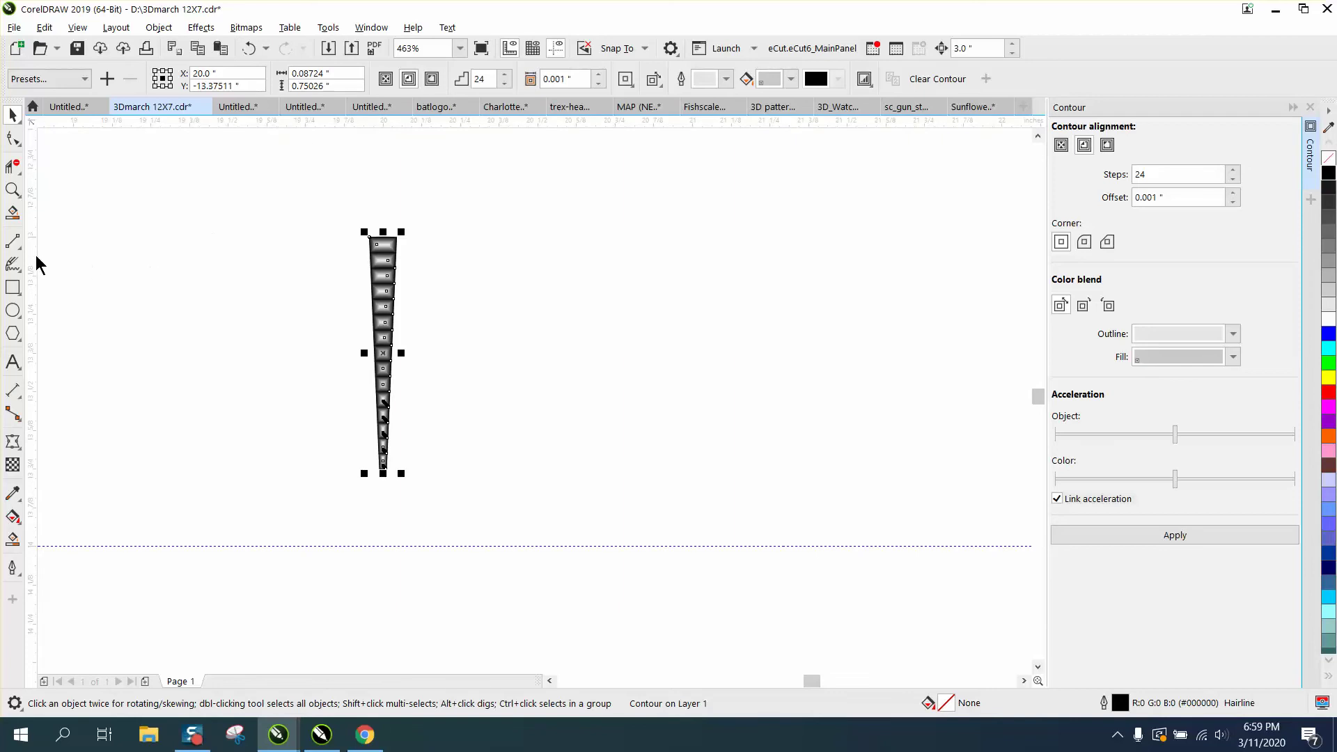
Place a vertical guideline through the wedge and close the Contour docker
{"action": "left_click_drag", "start_coordinate": [35, 255], "coordinate": [158, 272]}
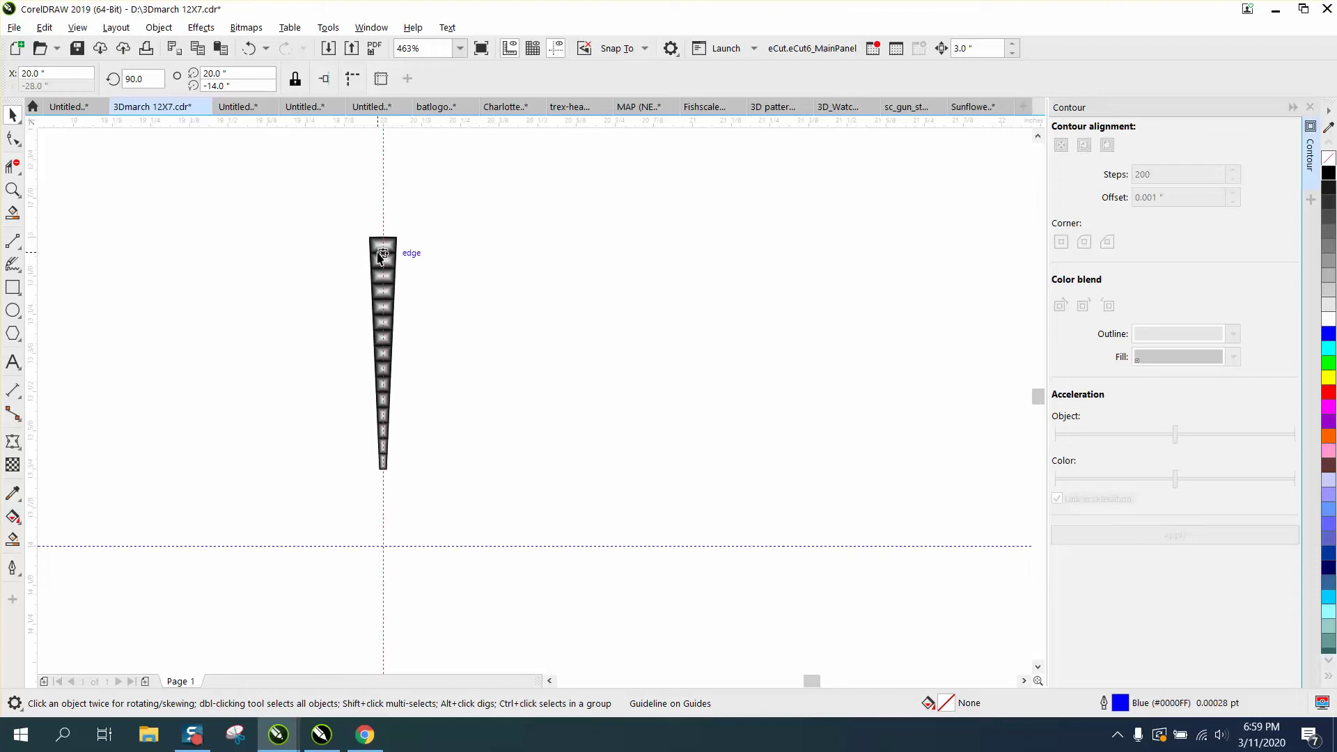
{"action": "left_click", "coordinate": [1310, 107]}
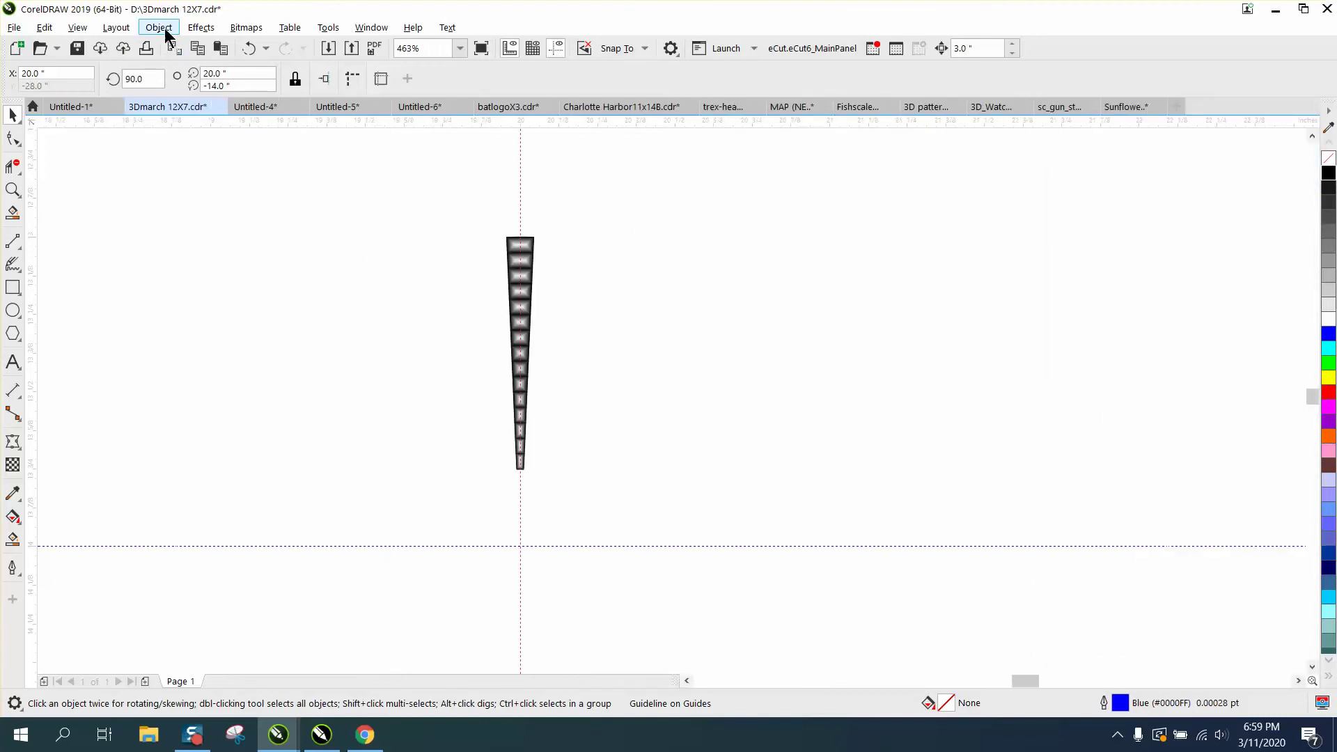
{"action": "left_click", "coordinate": [382, 30]}
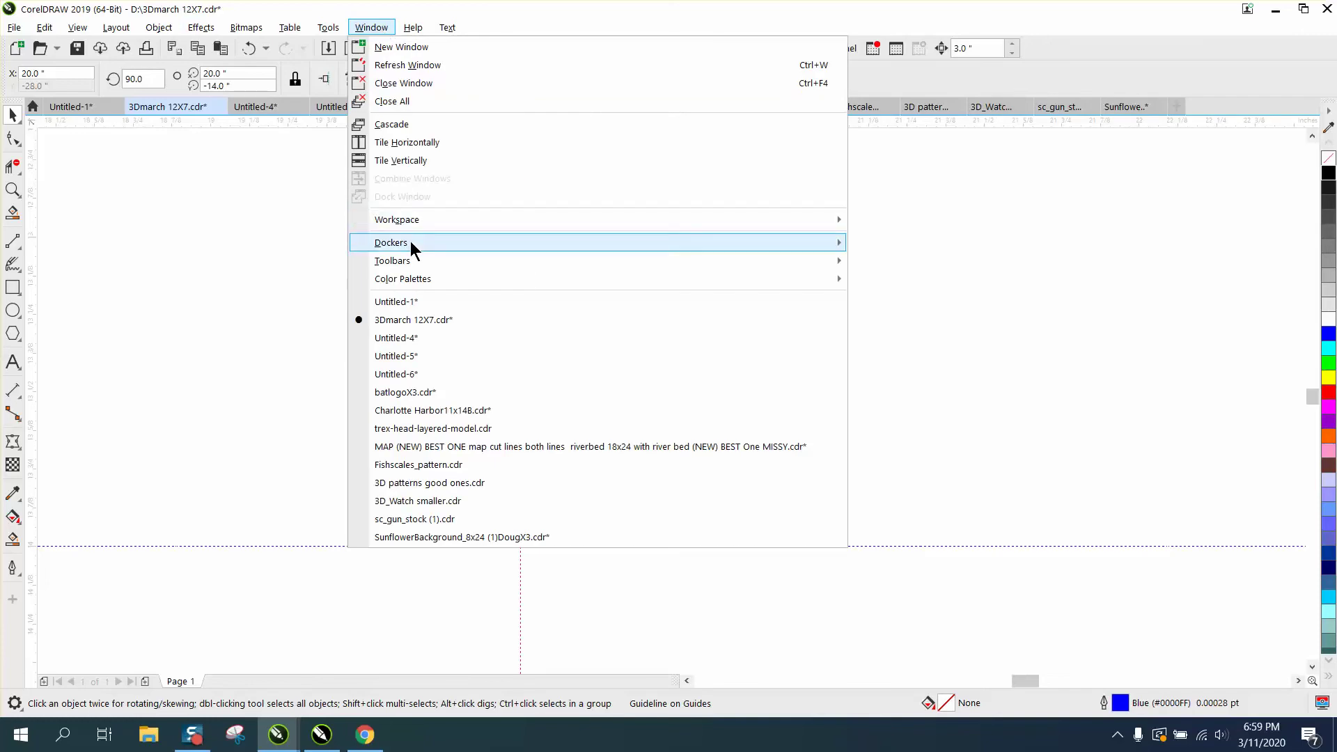
Set the Transform docker's Rotate to 5° with 71 copies
{"action": "mouse_move", "coordinate": [428, 248]}
{"action": "left_click", "coordinate": [892, 188]}
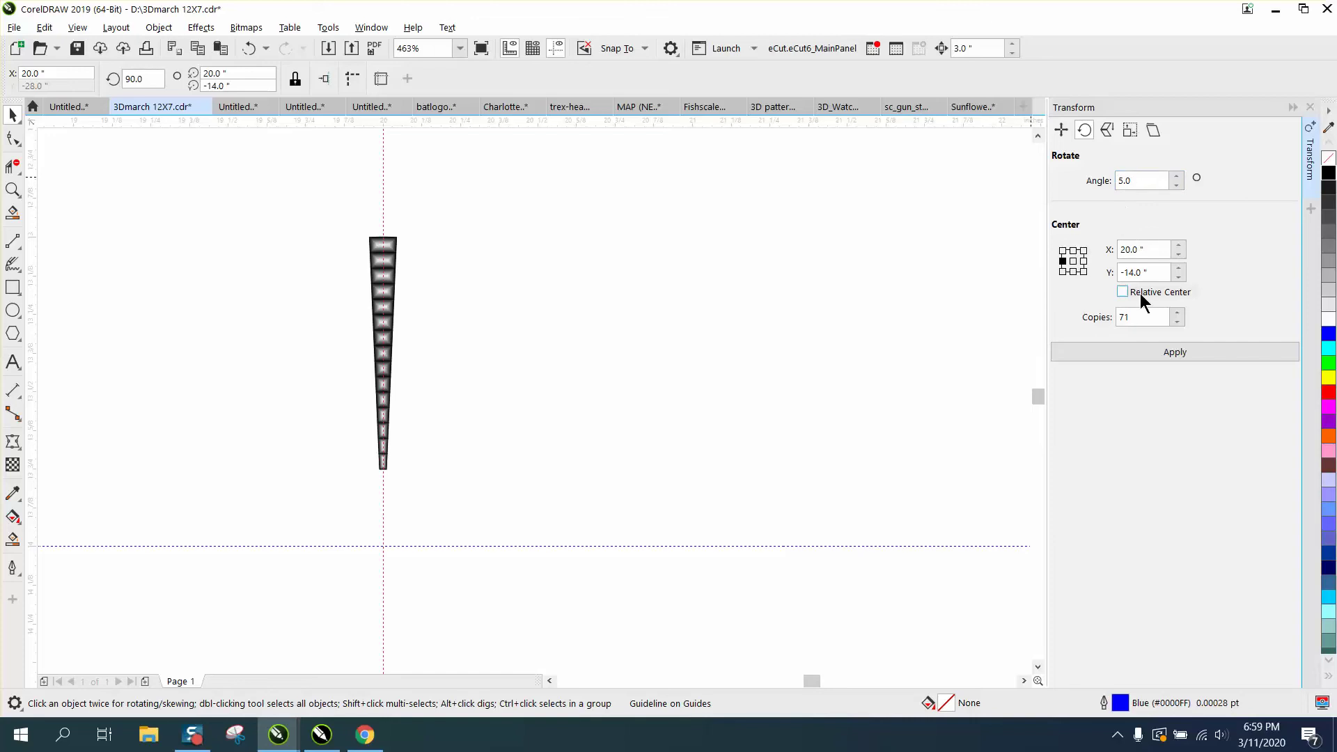
{"action": "left_click", "coordinate": [1132, 316]}
Move the wedge's rotation centre to the guideline intersection at 20.0", -14.0"
{"action": "left_click", "coordinate": [387, 246]}
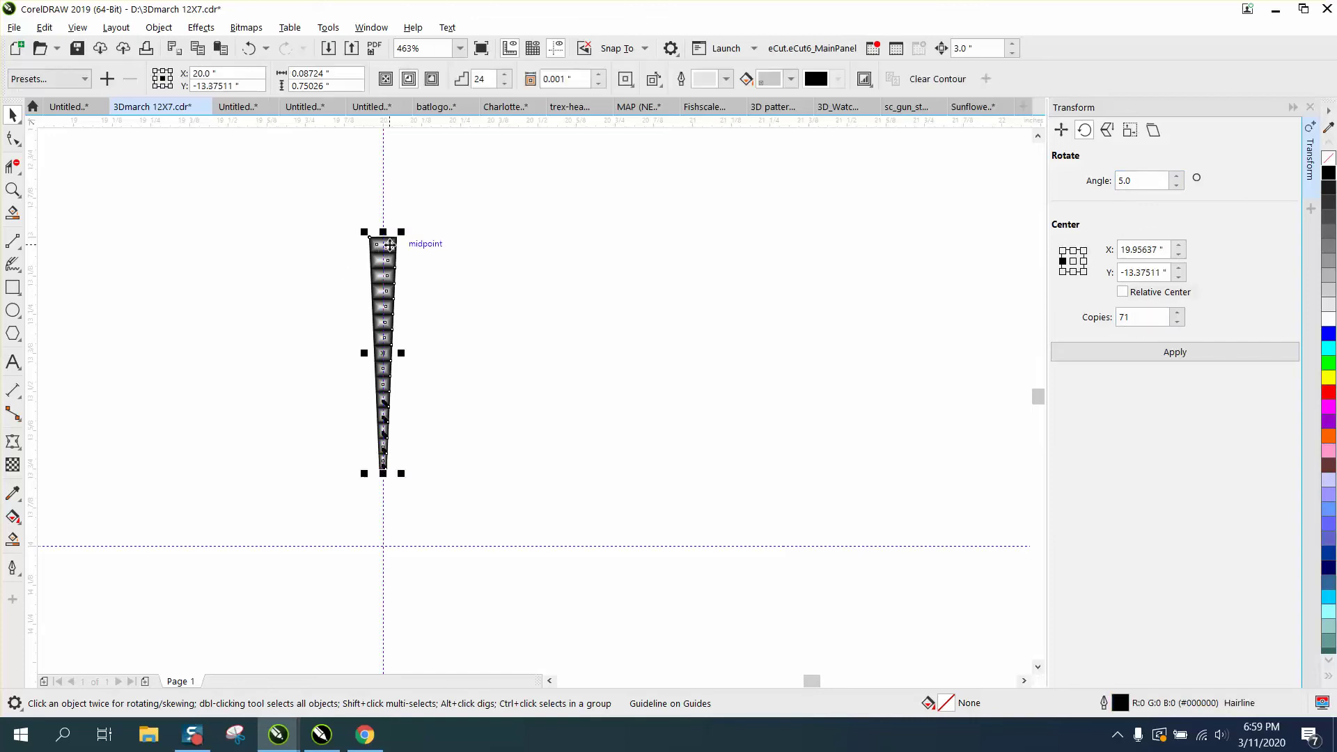
{"action": "left_click", "coordinate": [384, 353]}
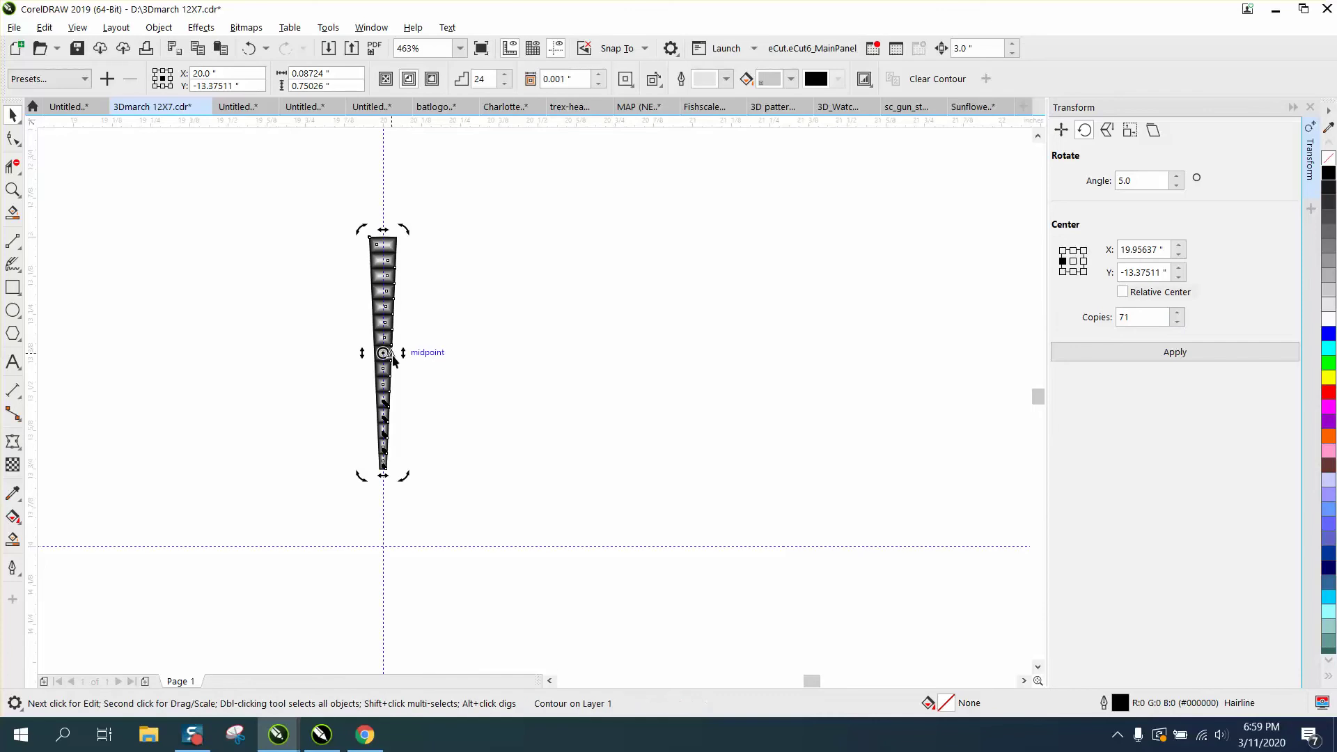
{"action": "left_click_drag", "start_coordinate": [384, 352], "coordinate": [385, 545]}
{"action": "left_click", "coordinate": [441, 429]}
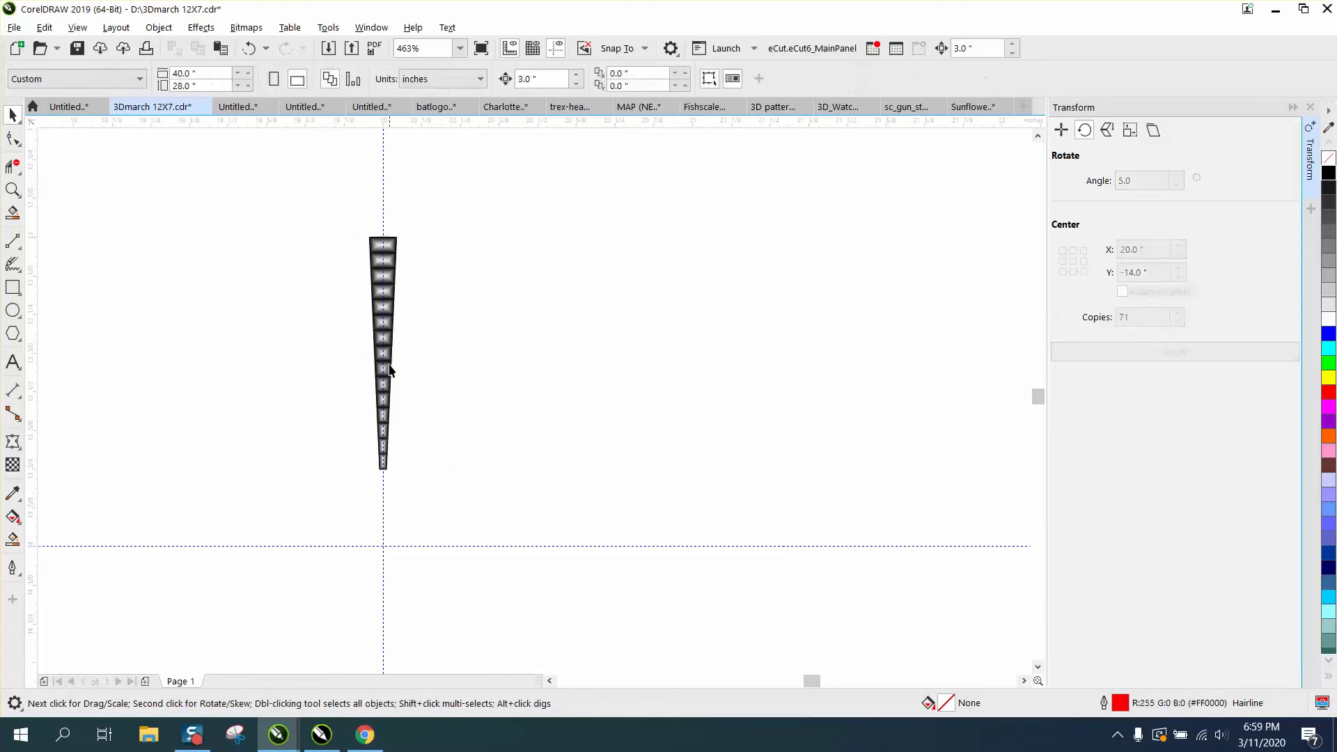
{"action": "left_click", "coordinate": [387, 359]}
{"action": "left_click", "coordinate": [387, 359]}
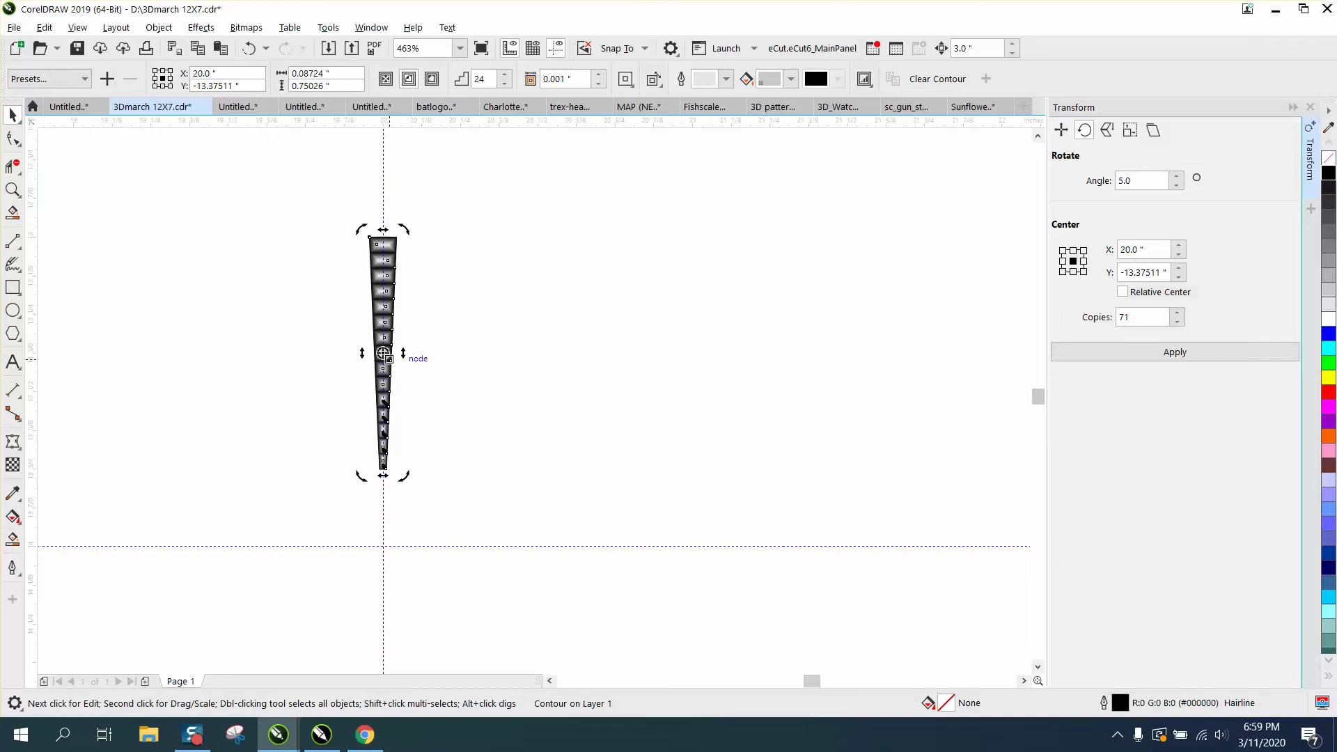
{"action": "left_click_drag", "start_coordinate": [384, 353], "coordinate": [383, 540]}
{"action": "left_click", "coordinate": [384, 329]}
{"action": "left_click", "coordinate": [383, 330]}
{"action": "left_click_drag", "start_coordinate": [383, 353], "coordinate": [385, 546]}
Apply the 5° rotation with 71 copies to complete the shaded wedge ring
{"action": "left_click", "coordinate": [1169, 353]}
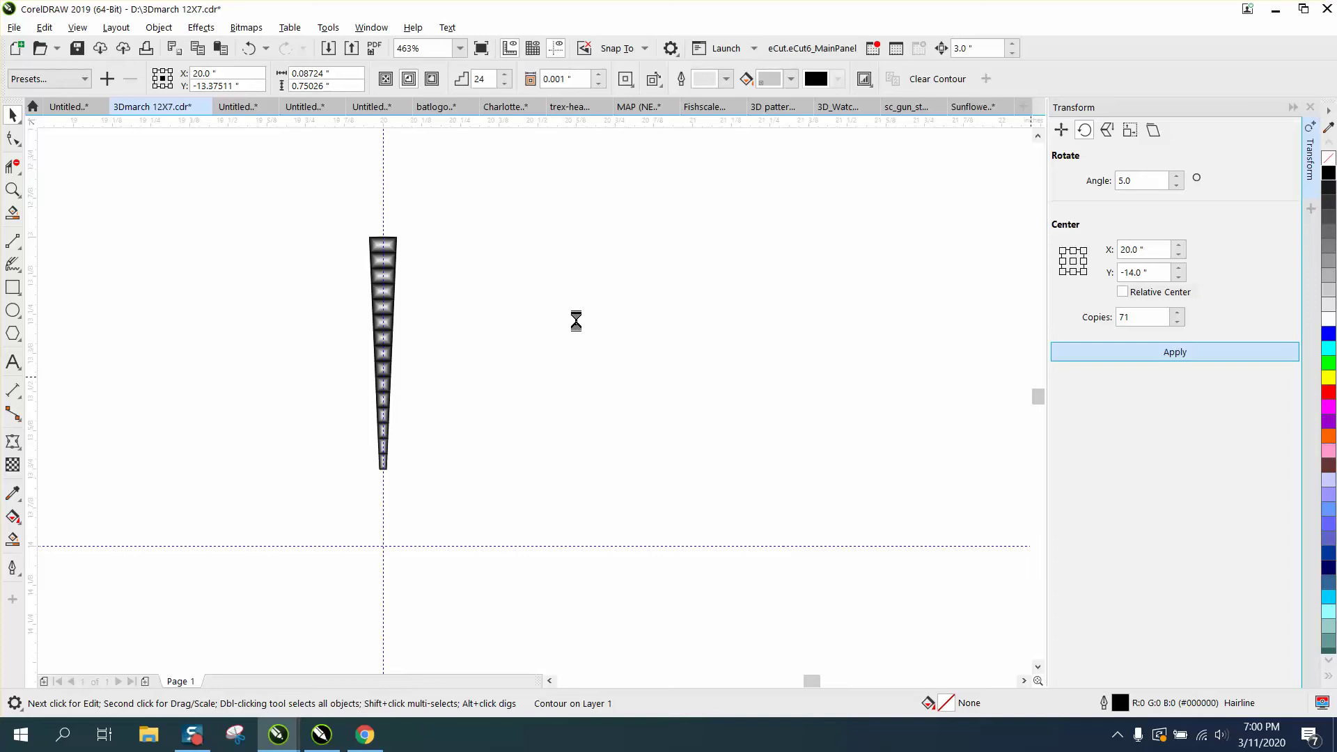
{"action": "key", "text": "Return"}
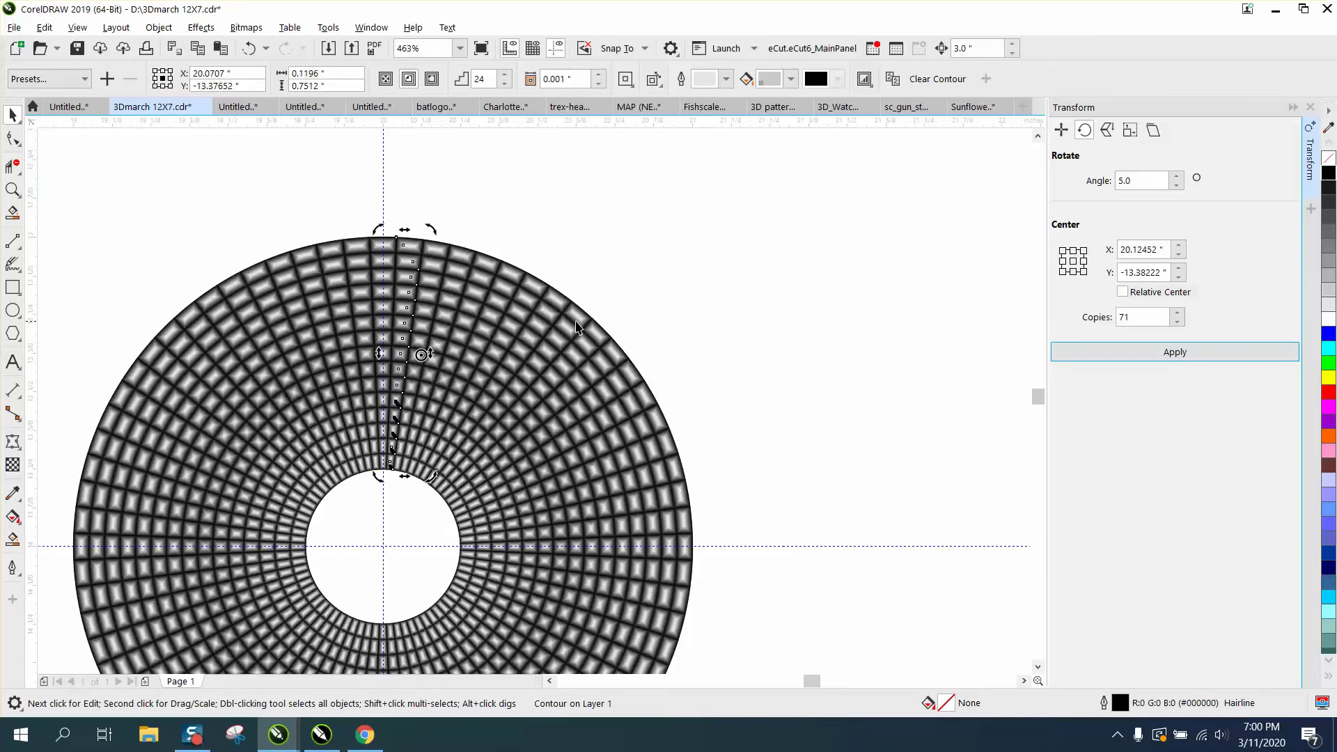
{"action": "left_click", "coordinate": [624, 283]}
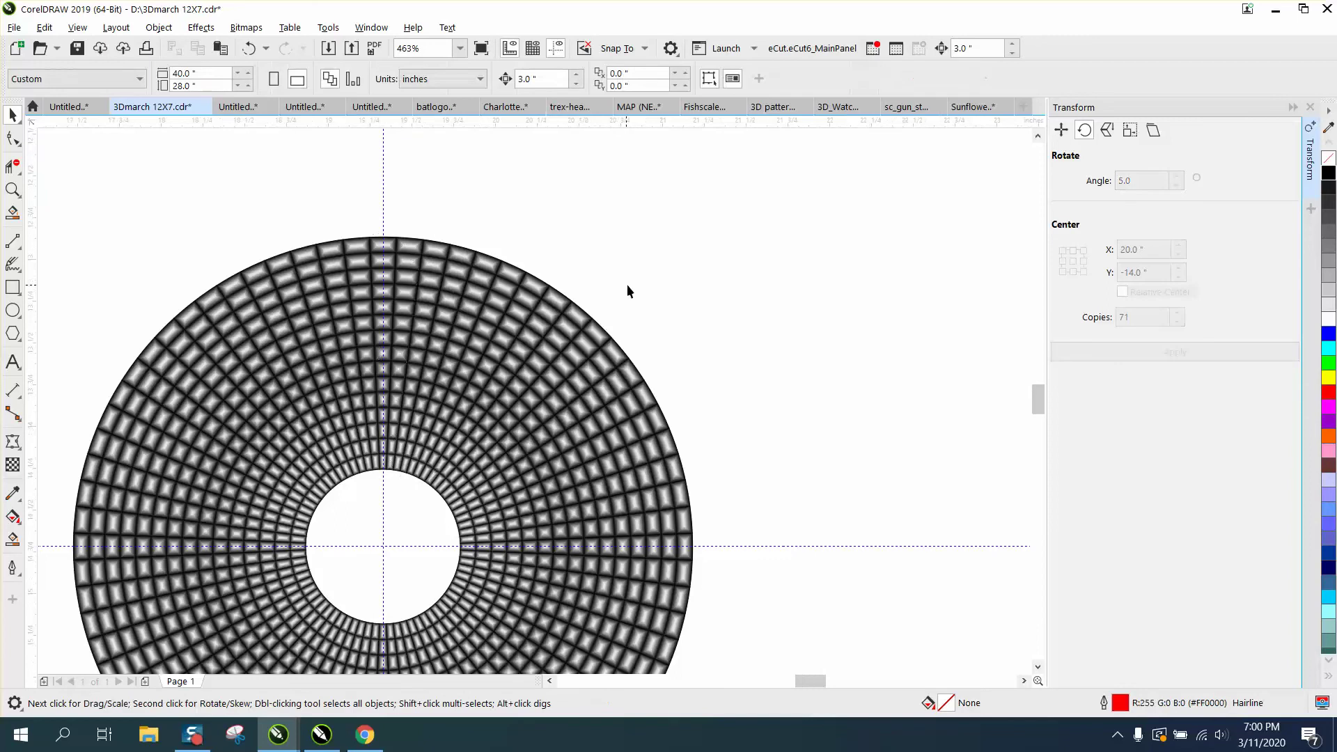
Delete the vertical and horizontal guidelines
{"action": "scroll", "coordinate": [626, 284], "scroll_direction": "down", "scroll_amount": 2}
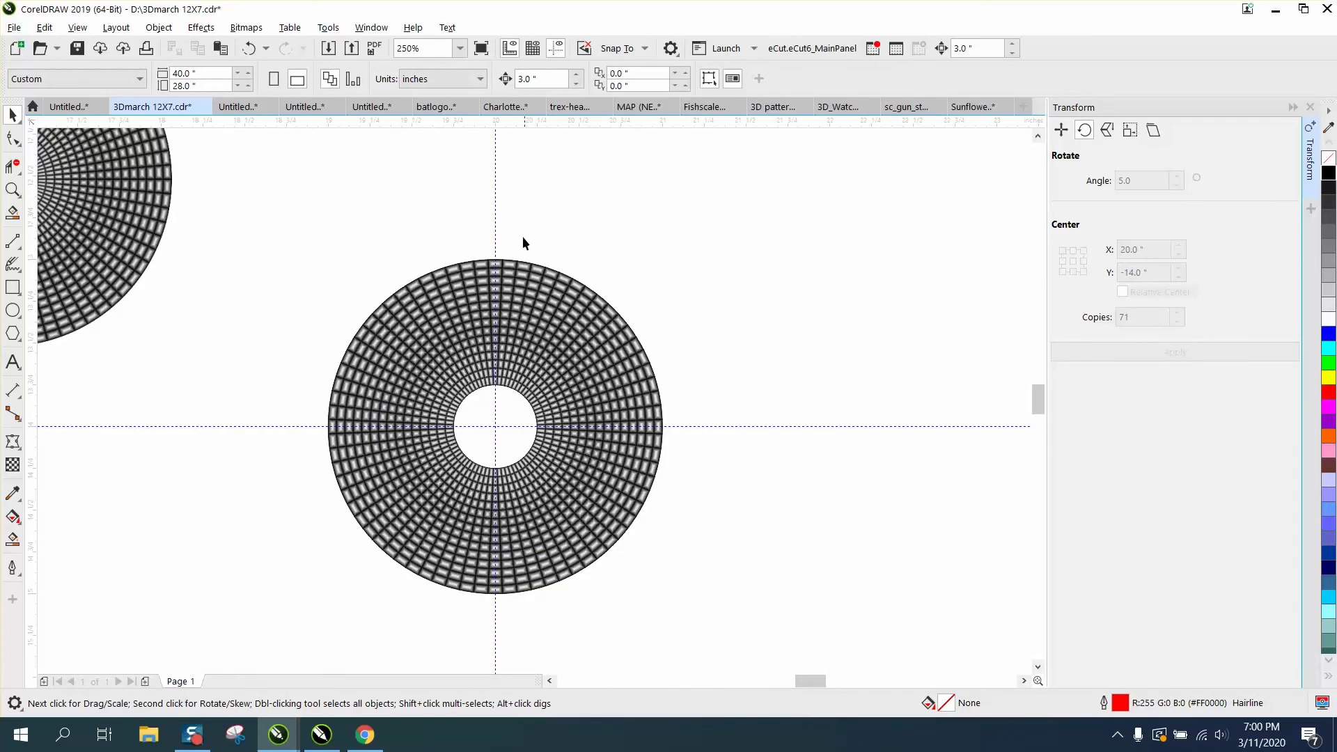
{"action": "left_click", "coordinate": [496, 225]}
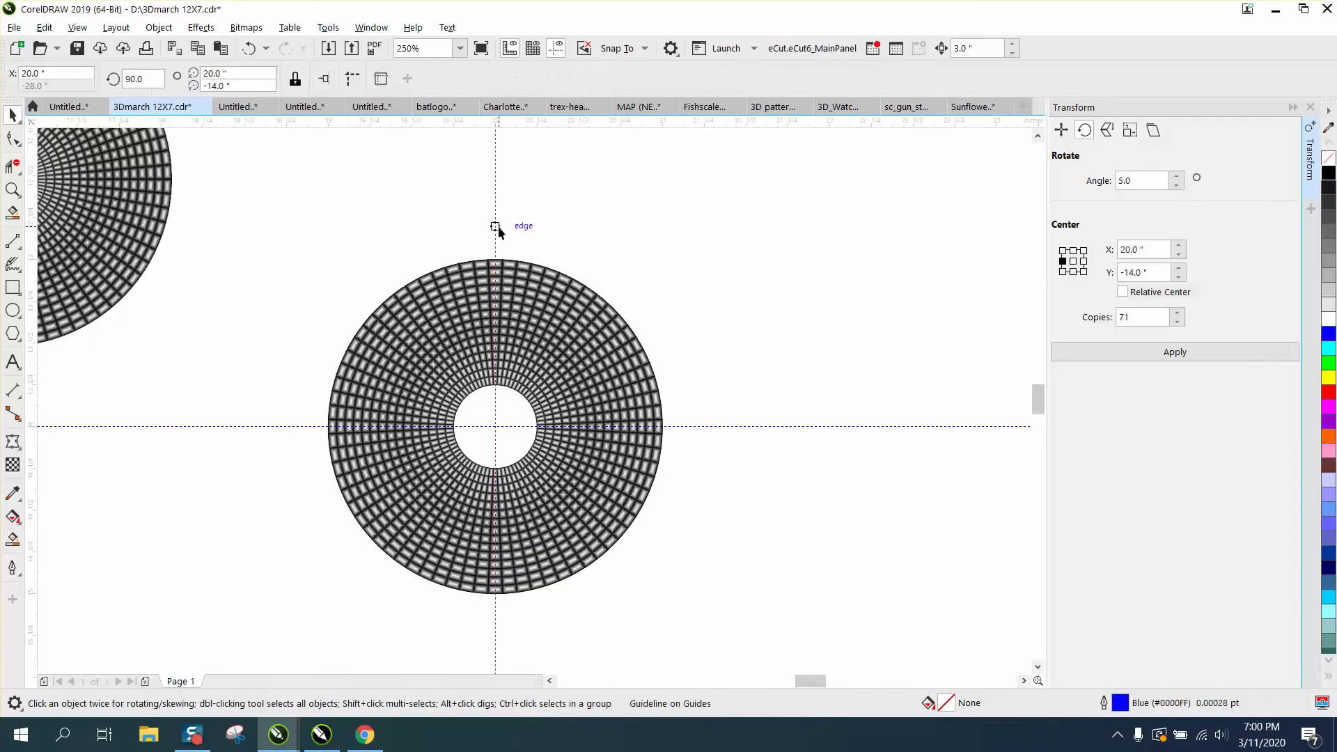
{"action": "key", "text": "Delete"}
{"action": "left_click", "coordinate": [708, 426]}
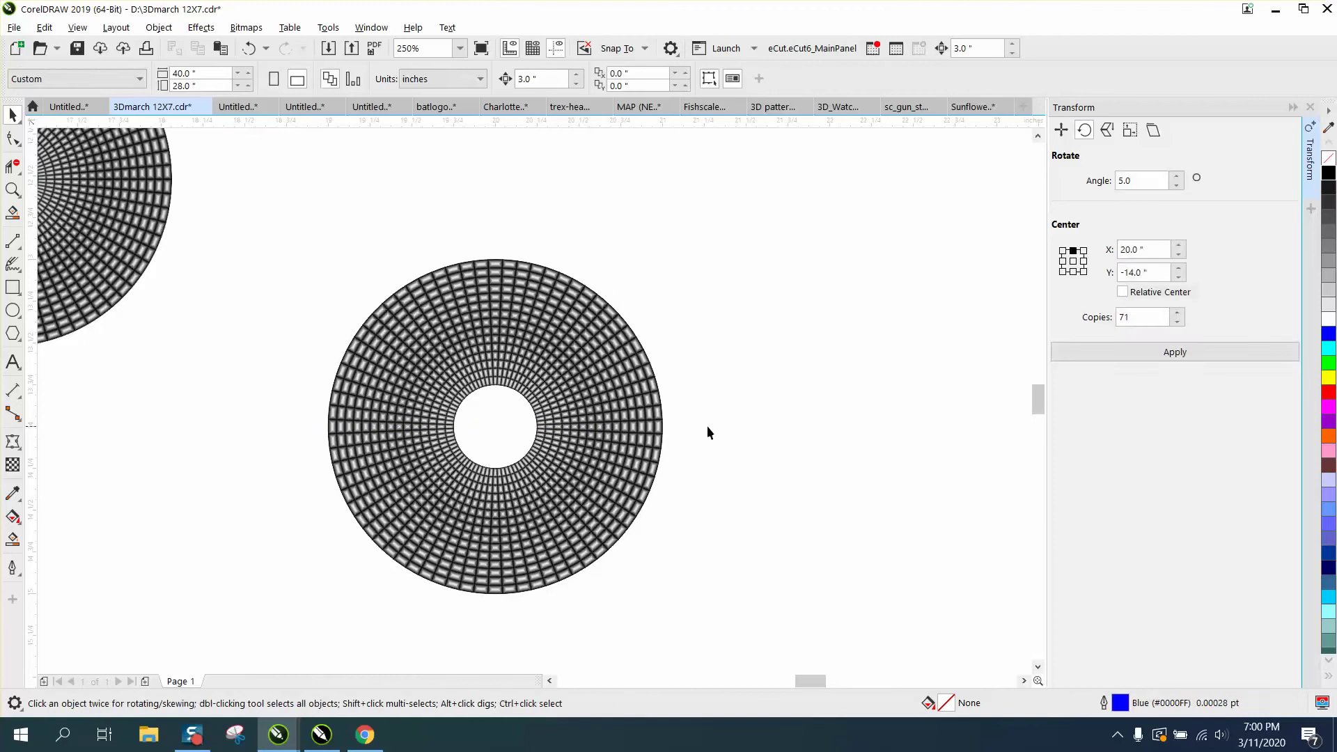
{"action": "key", "text": "Delete"}
Smart Fill the ring's centre hole to create a matching circle
{"action": "left_click", "coordinate": [12, 189]}
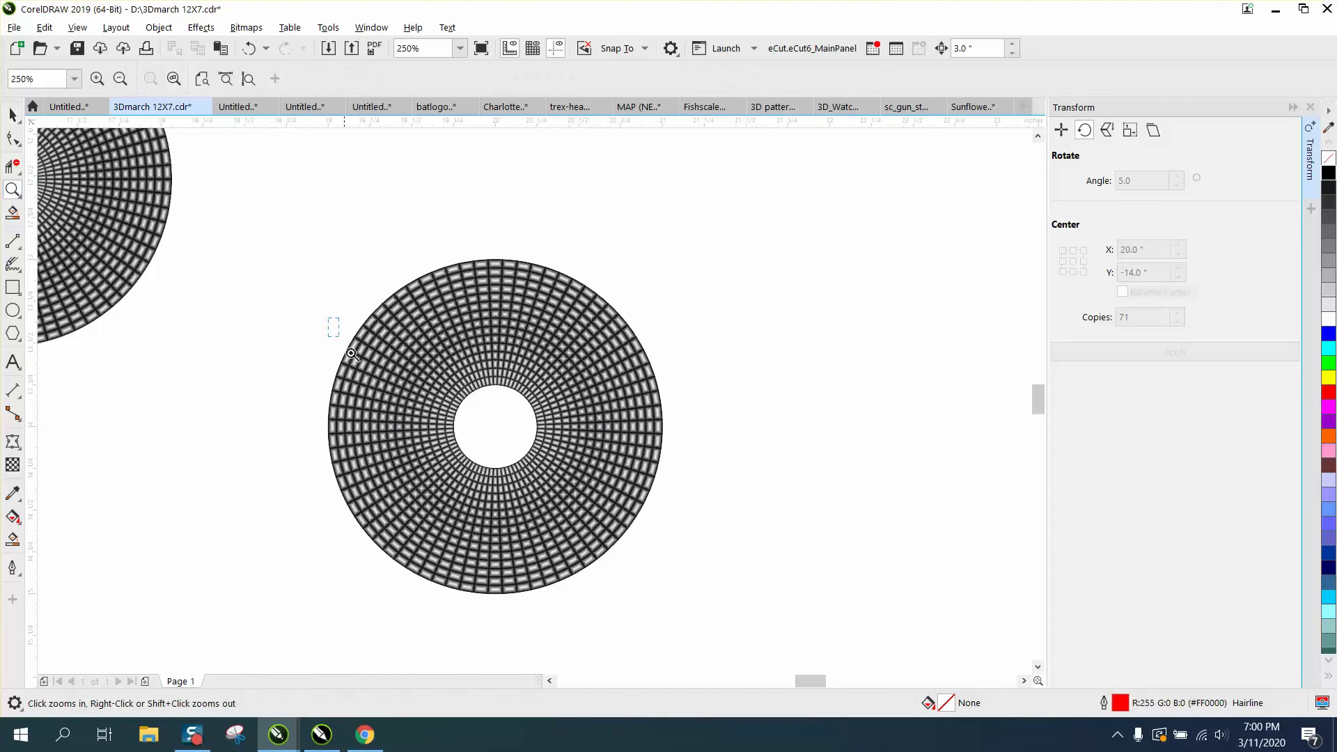
{"action": "left_click", "coordinate": [539, 422]}
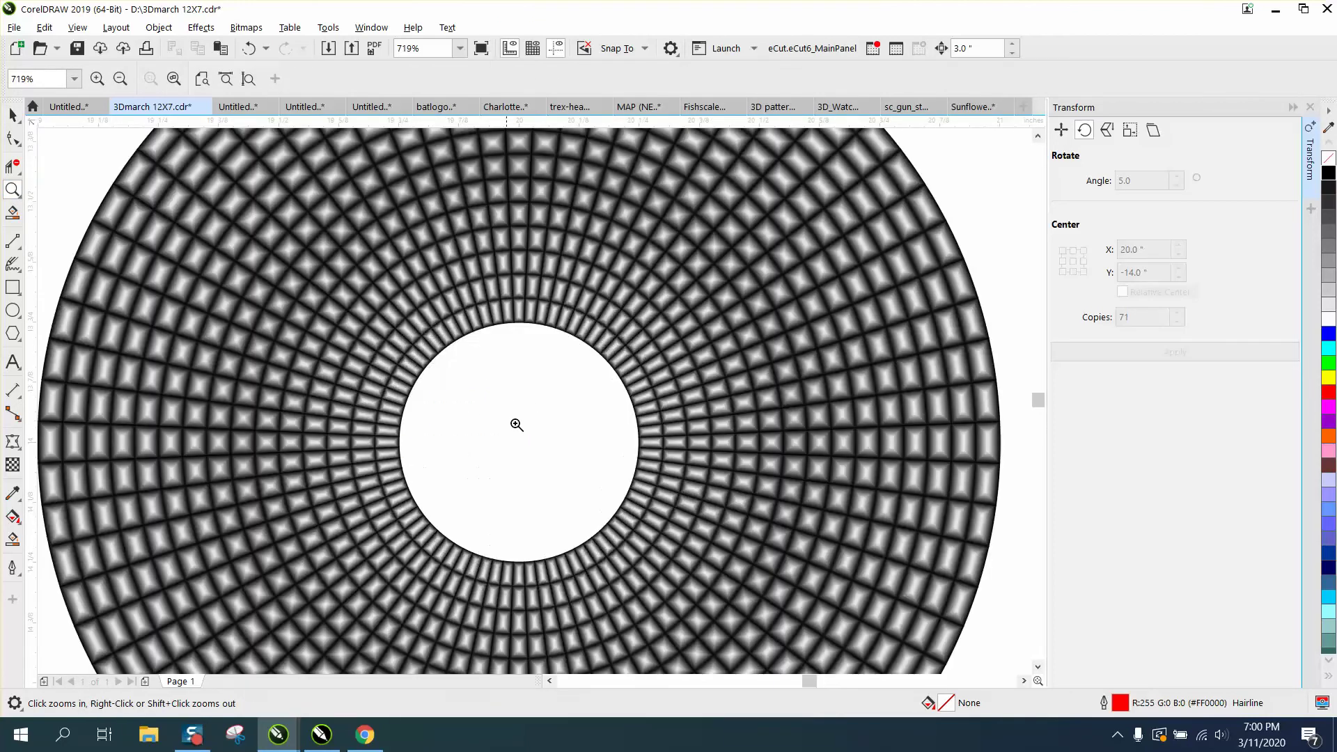
{"action": "right_click", "coordinate": [519, 387]}
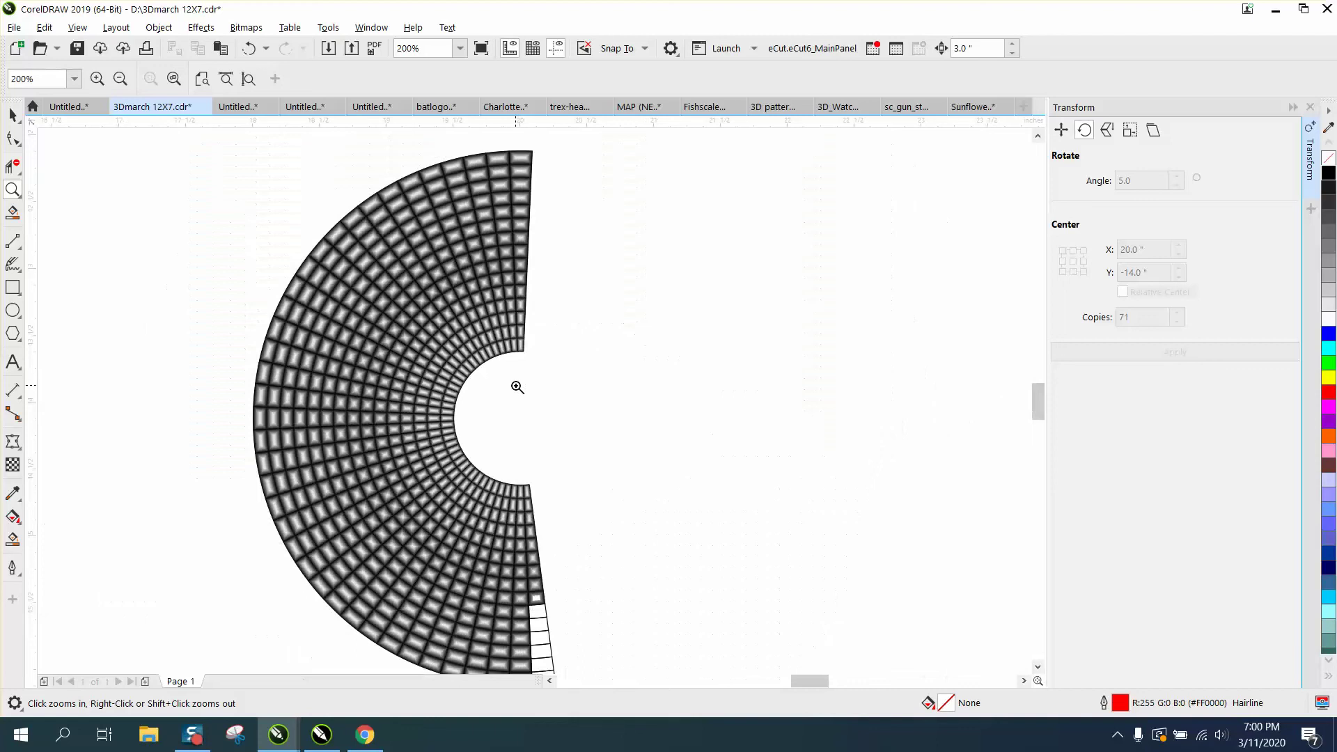
{"action": "right_click", "coordinate": [517, 387]}
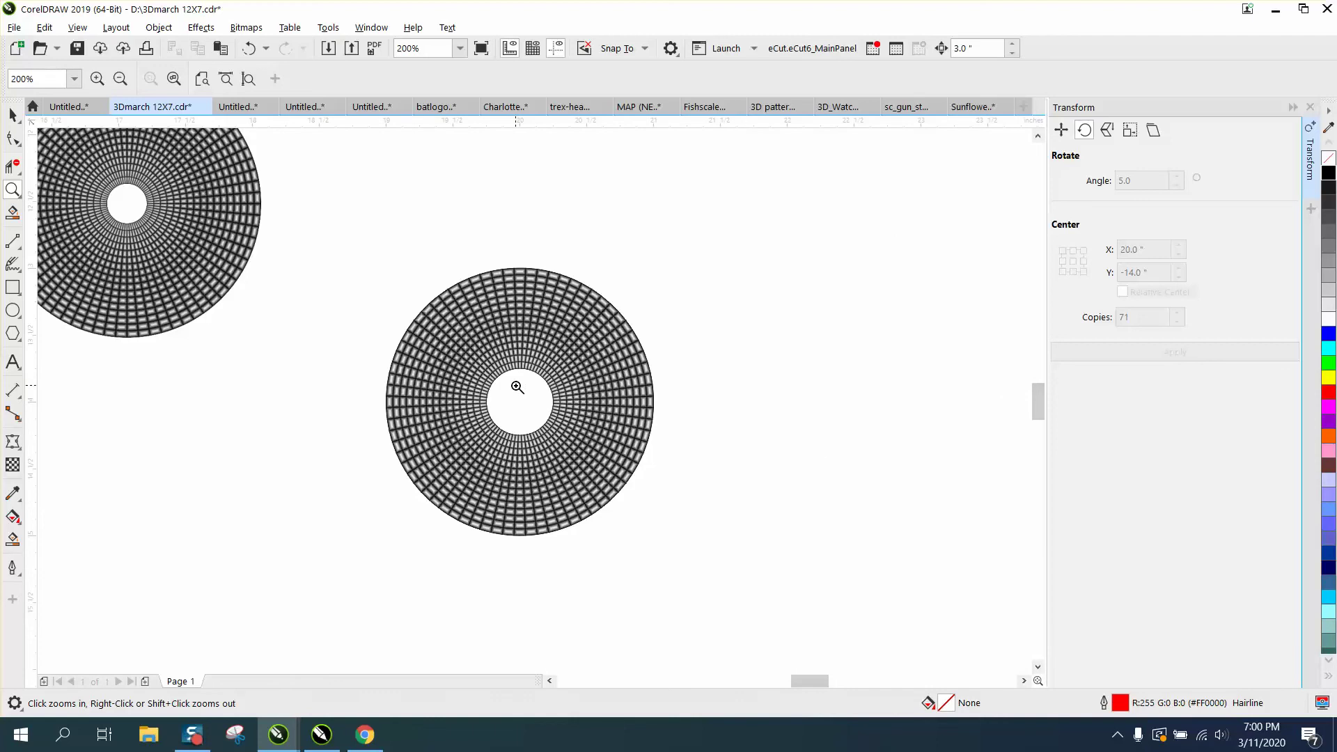
{"action": "left_click", "coordinate": [13, 541]}
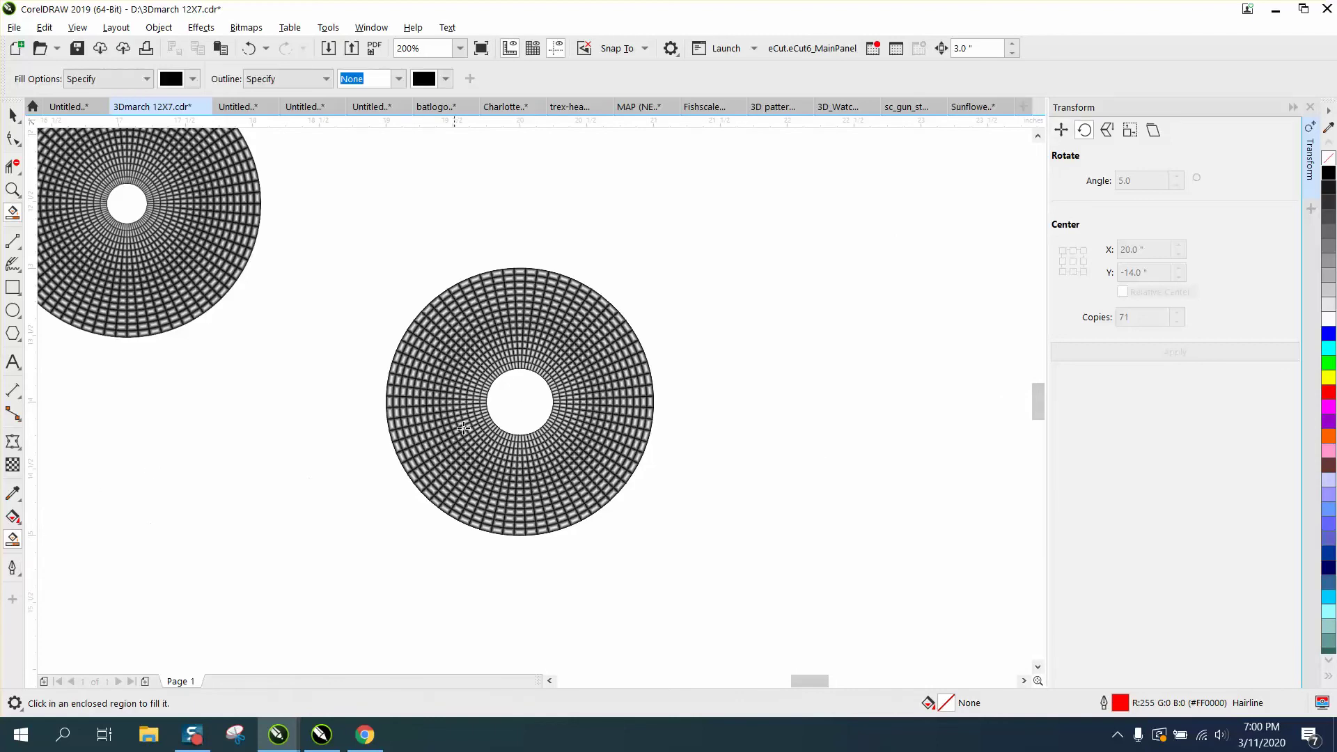
{"action": "left_click", "coordinate": [500, 407]}
{"action": "left_click", "coordinate": [504, 405]}
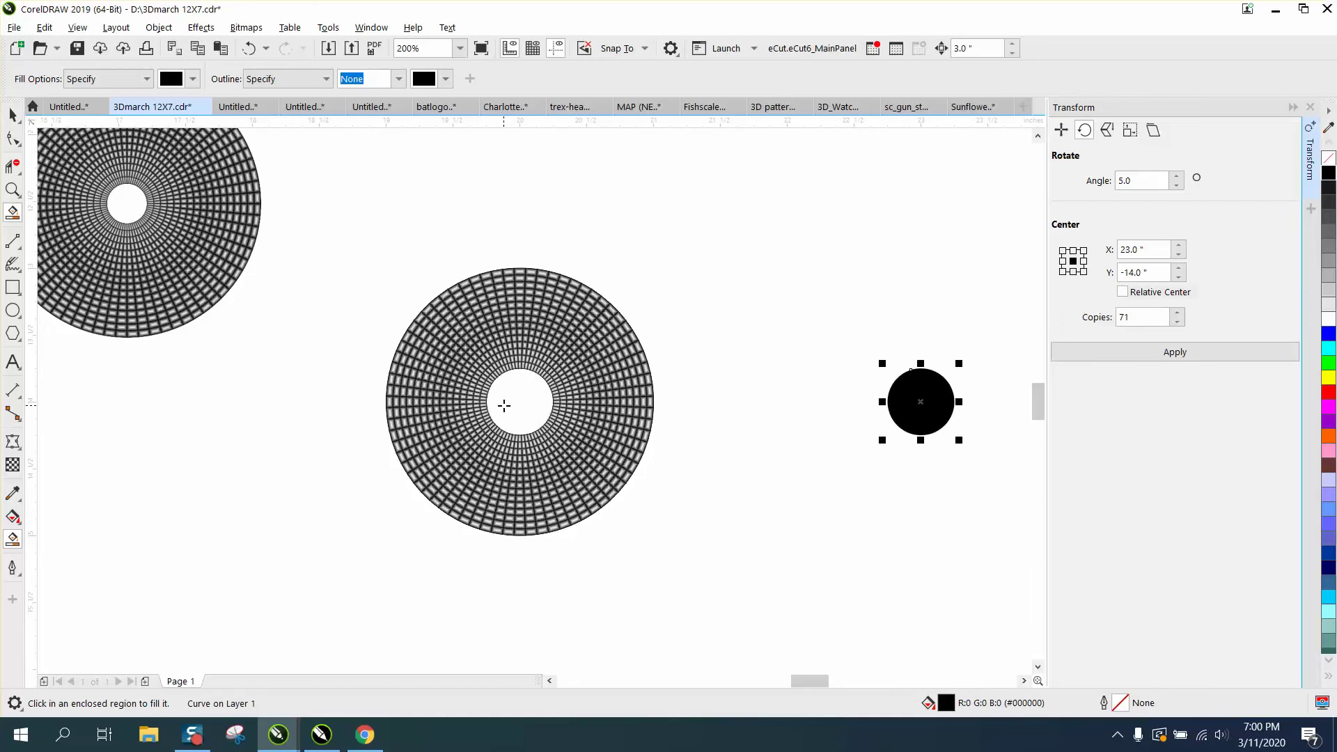
Give the circle no fill and a light grey outline, and close the Transform docker
{"action": "left_click", "coordinate": [1328, 158]}
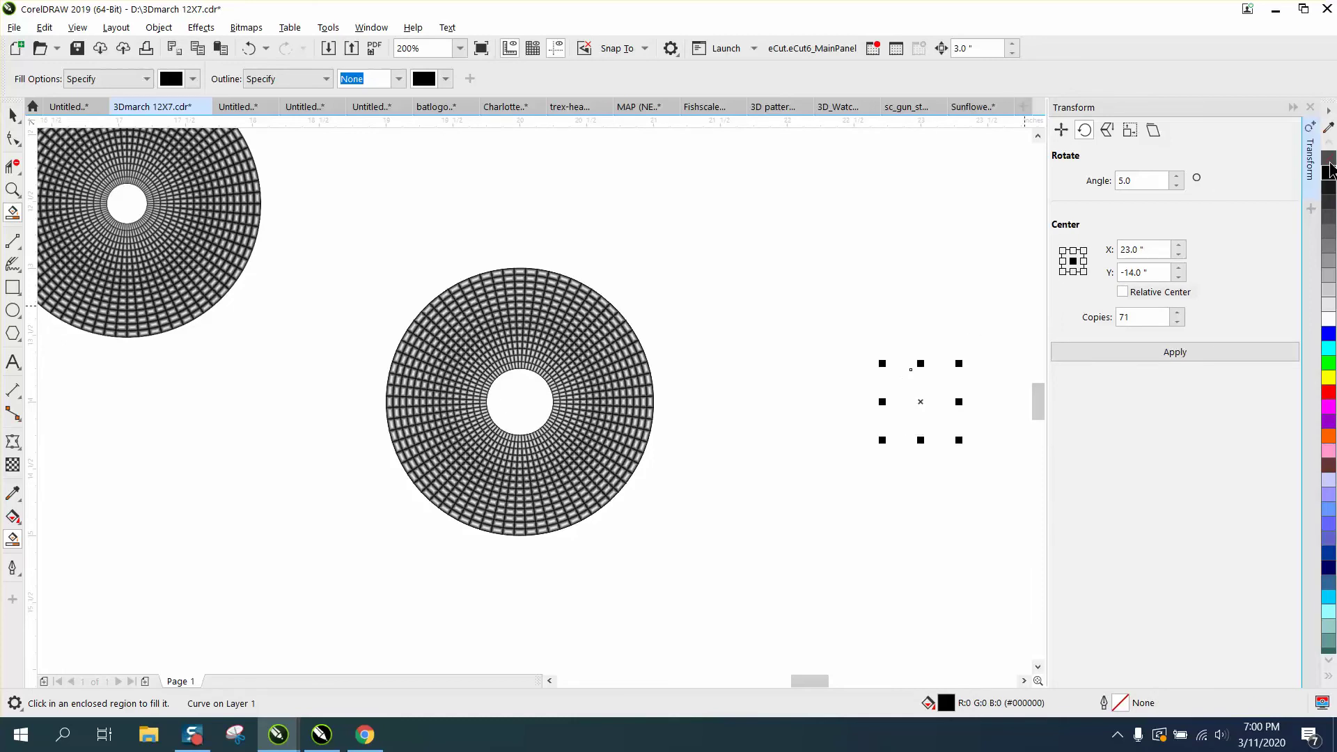
{"action": "right_click", "coordinate": [1328, 304]}
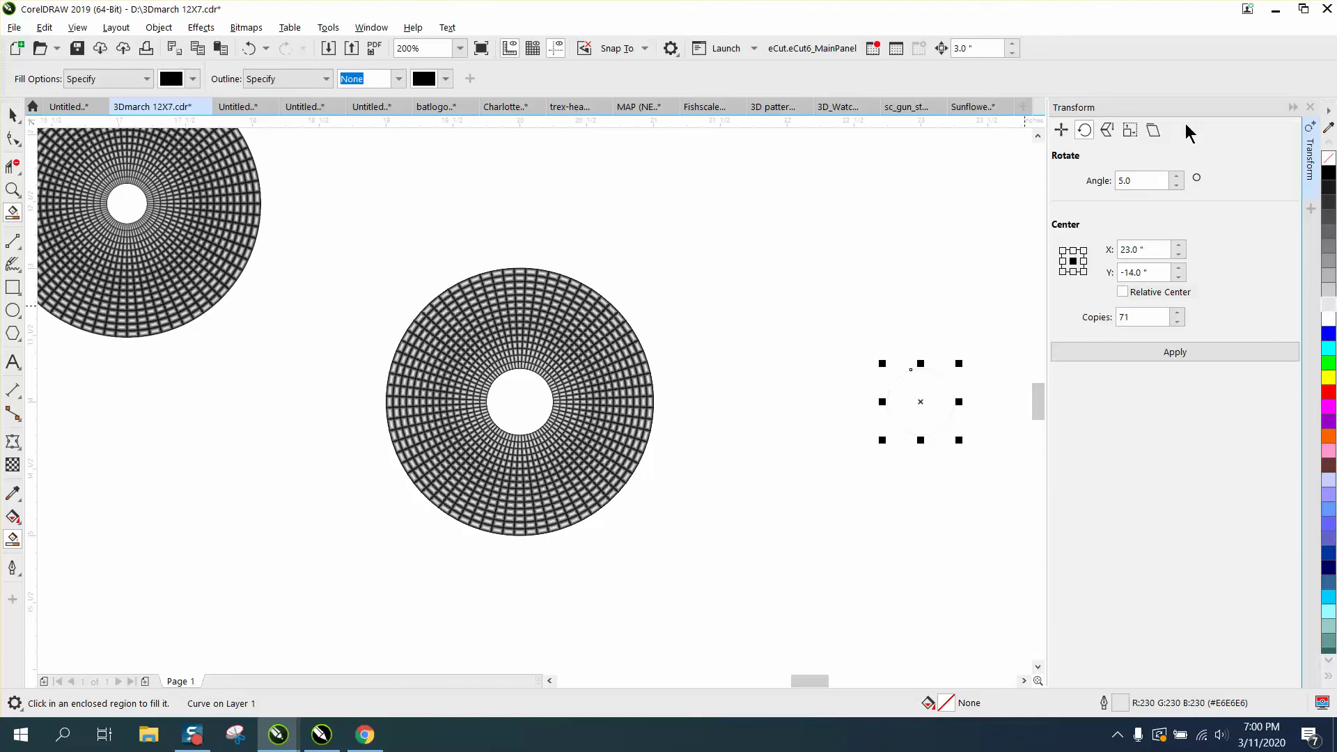
{"action": "left_click", "coordinate": [1309, 108]}
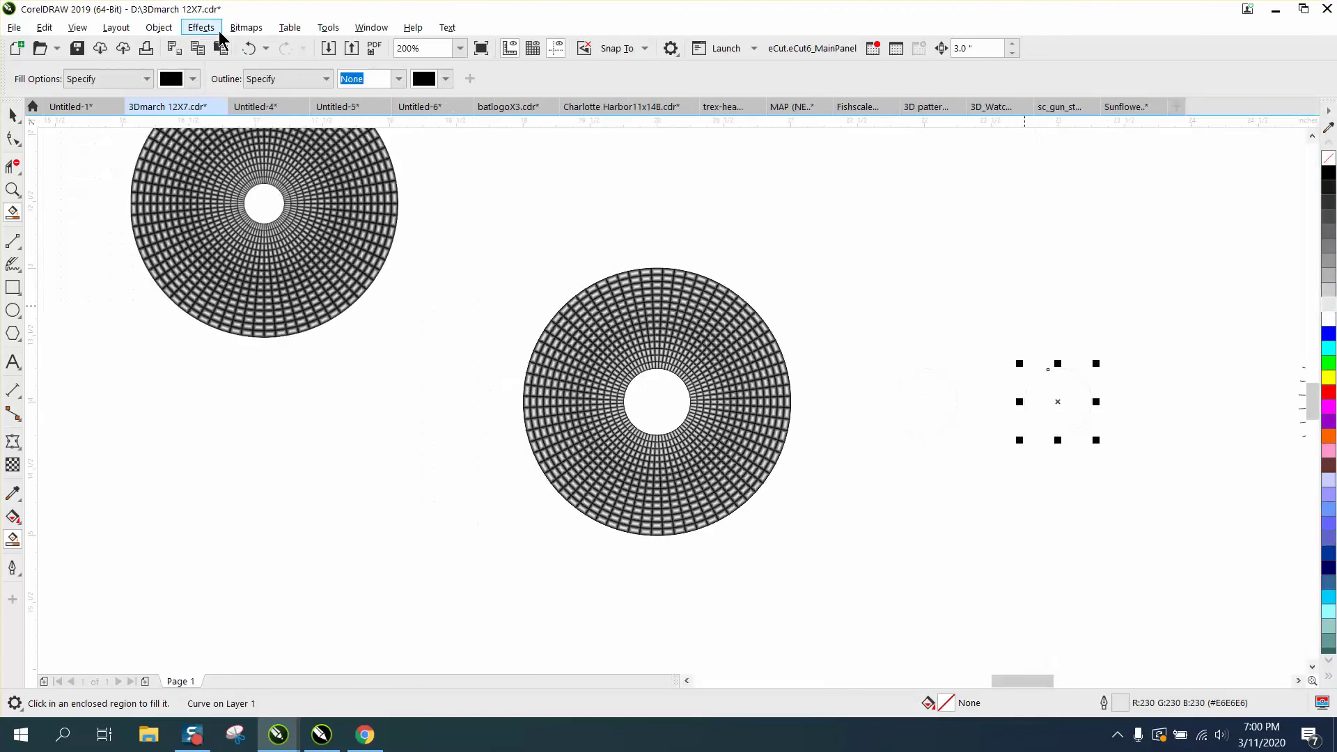
Contour the circle blending to a black edge, redoing it with 400 steps
{"action": "left_click", "coordinate": [209, 28]}
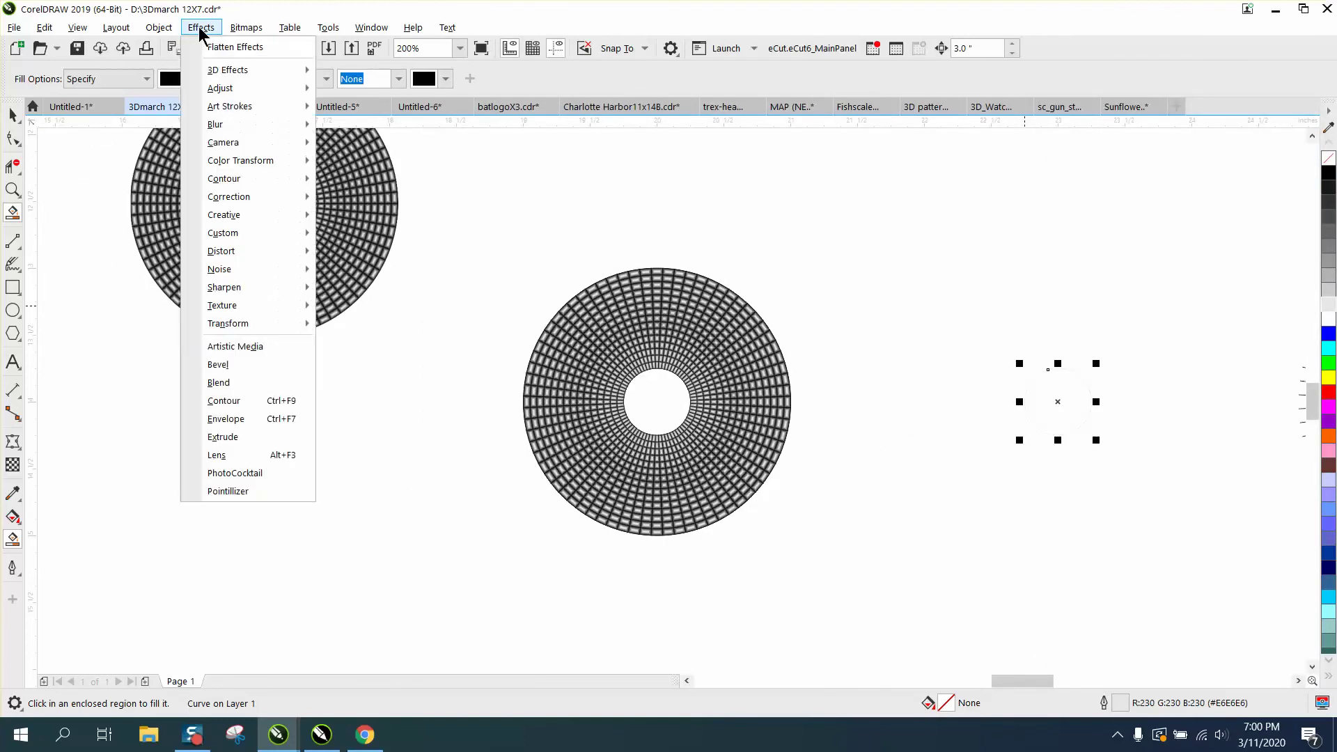
{"action": "left_click", "coordinate": [224, 401]}
{"action": "left_click", "coordinate": [1233, 335]}
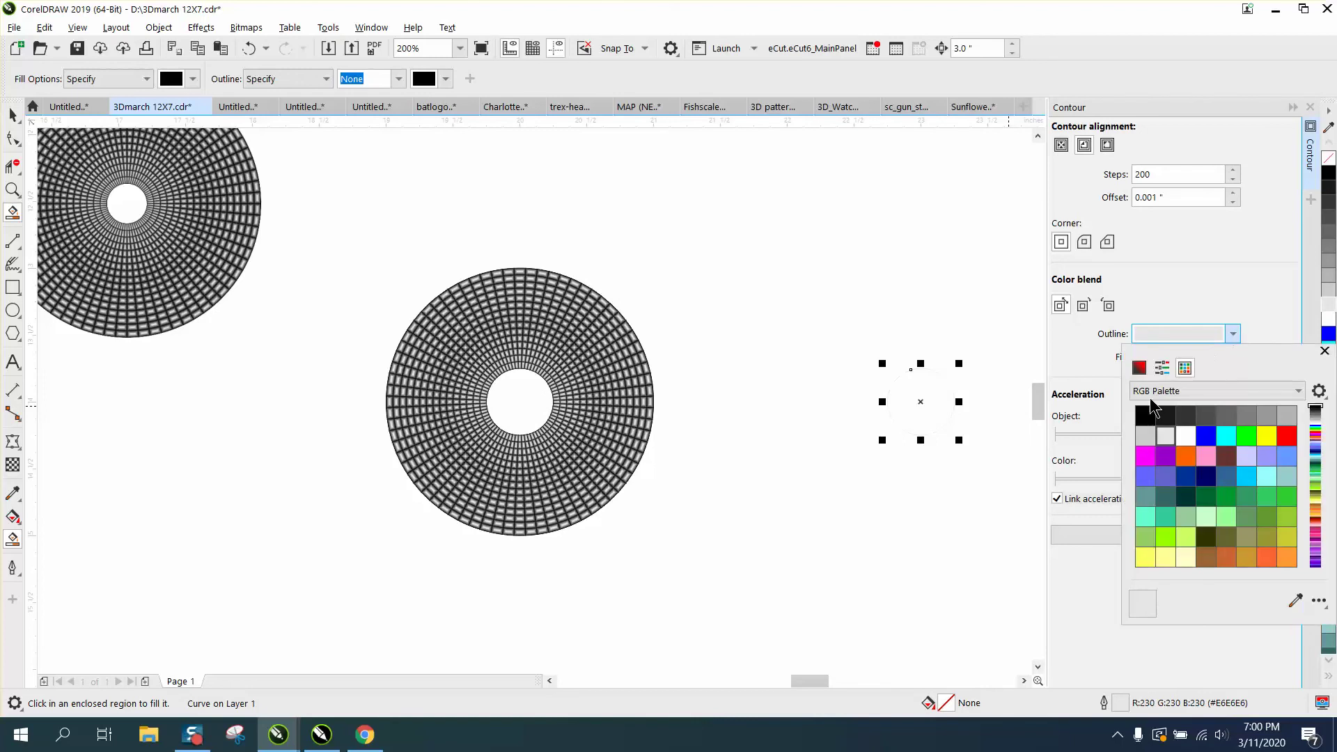
{"action": "left_click", "coordinate": [1144, 416]}
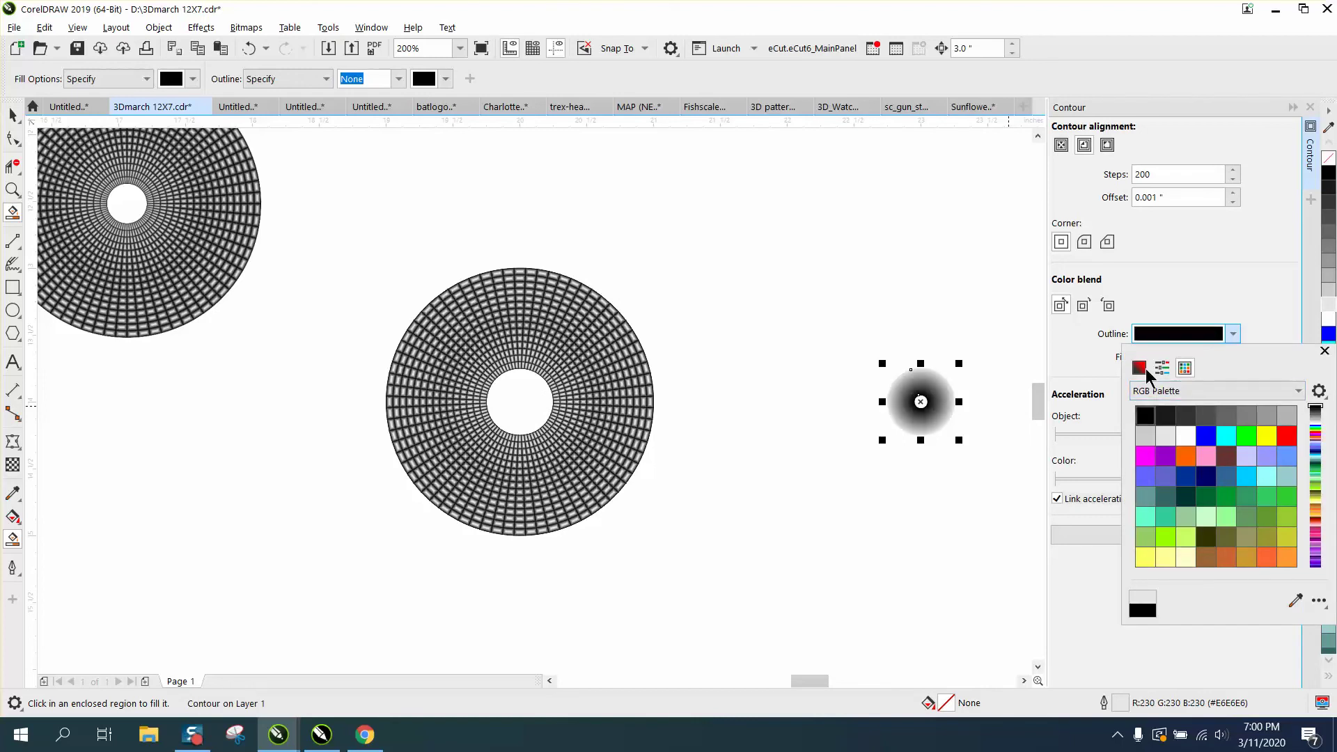
{"action": "left_click", "coordinate": [967, 443]}
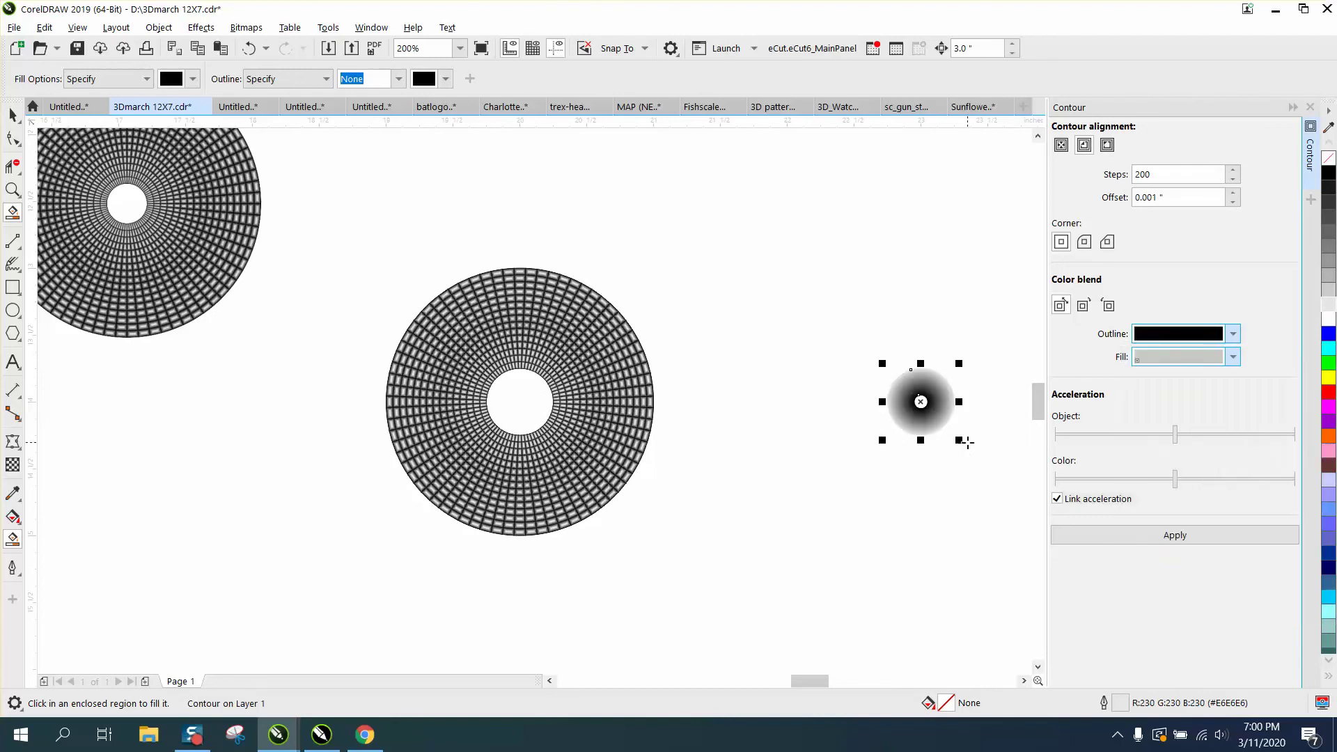
{"action": "left_click", "coordinate": [249, 48]}
{"action": "left_click_drag", "start_coordinate": [1202, 170], "coordinate": [1115, 174]}
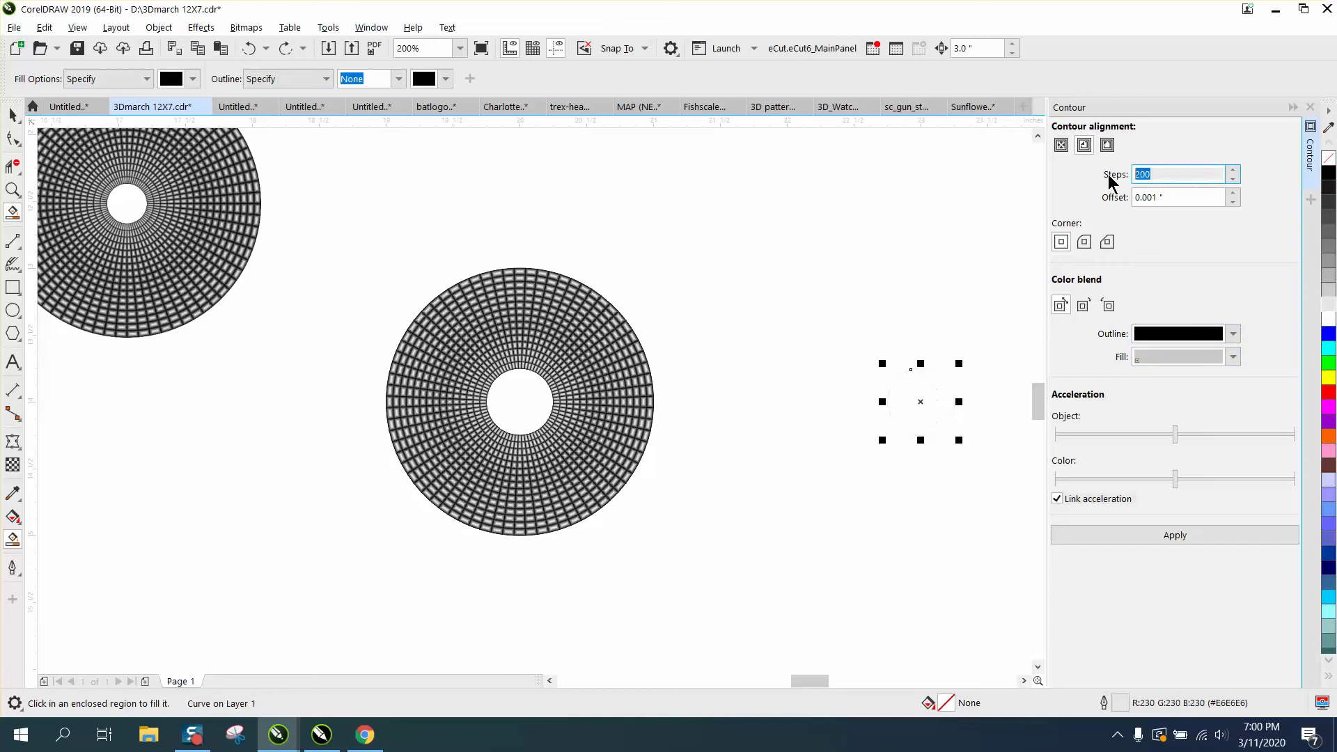
{"action": "type", "text": "400"}
{"action": "left_click", "coordinate": [1169, 535]}
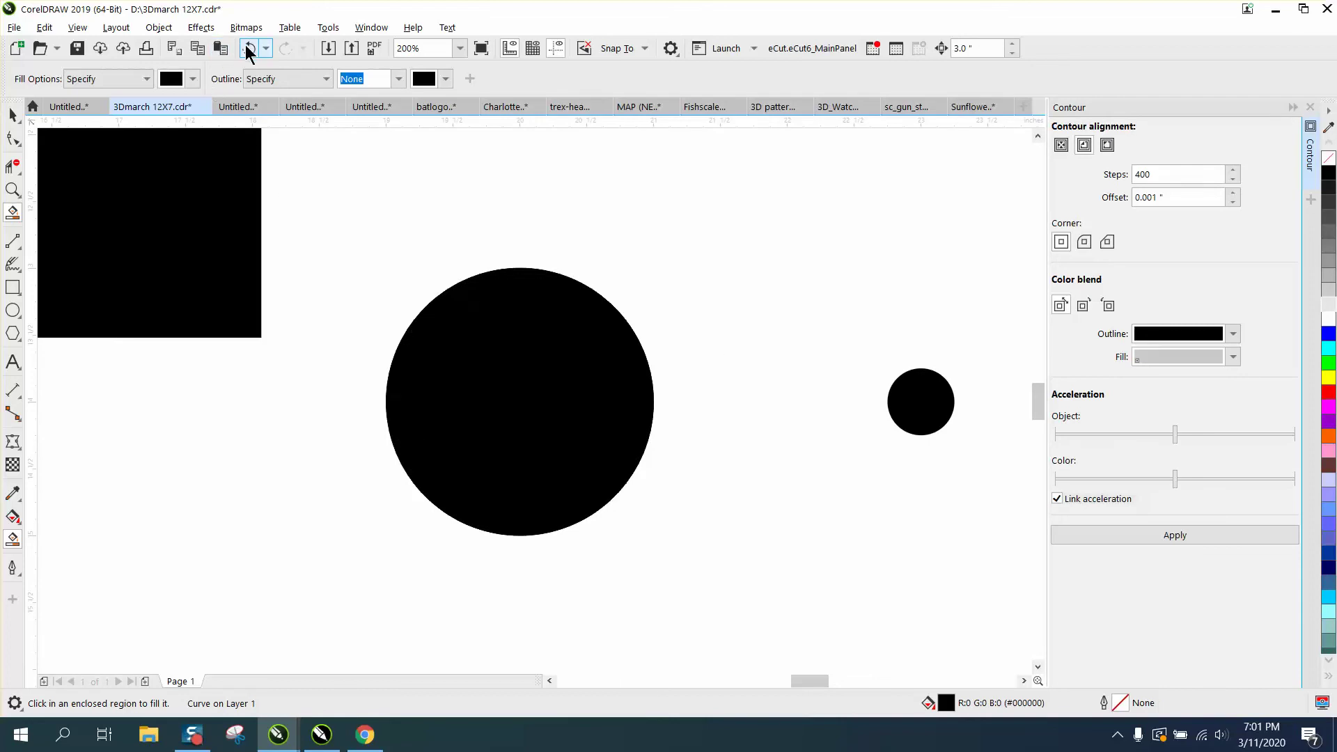
Undo the all-black result and nudge the gradient circle 3" left into the ring's centre hole
{"action": "key", "text": "ctrl+z"}
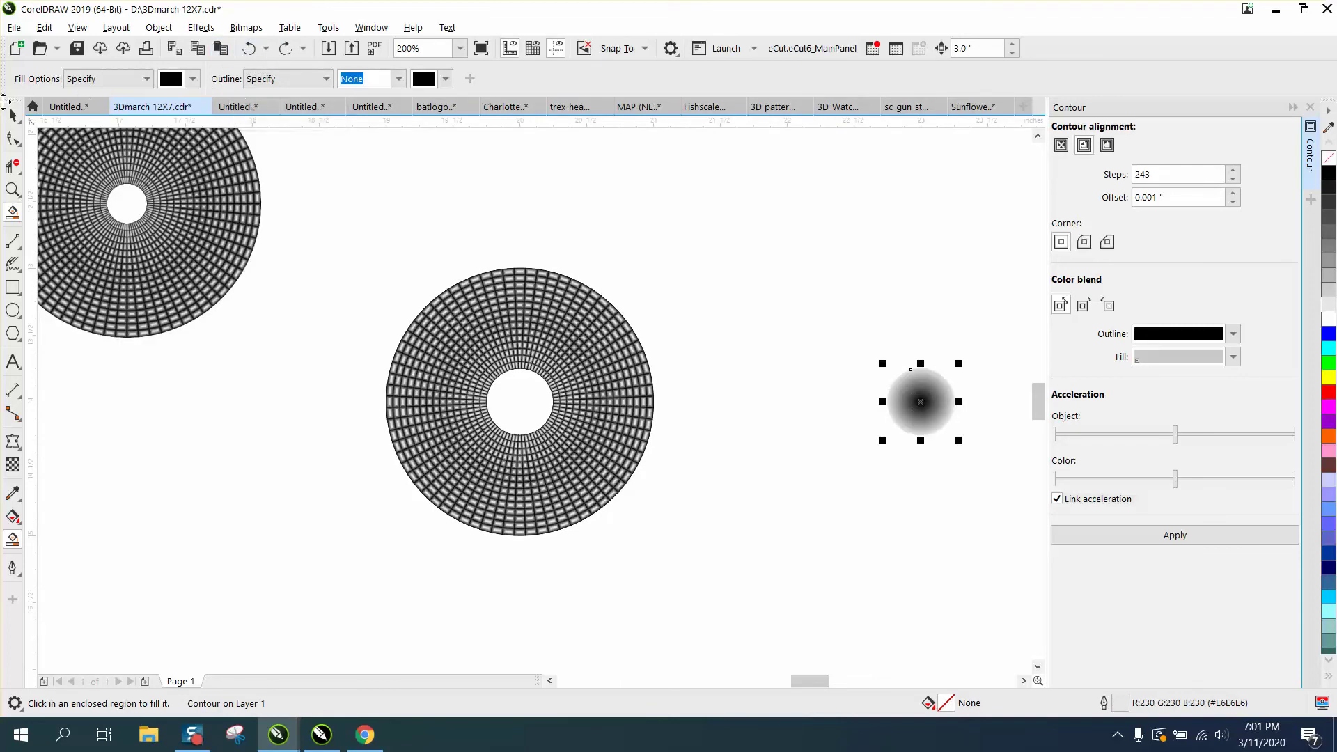
{"action": "key", "text": "space"}
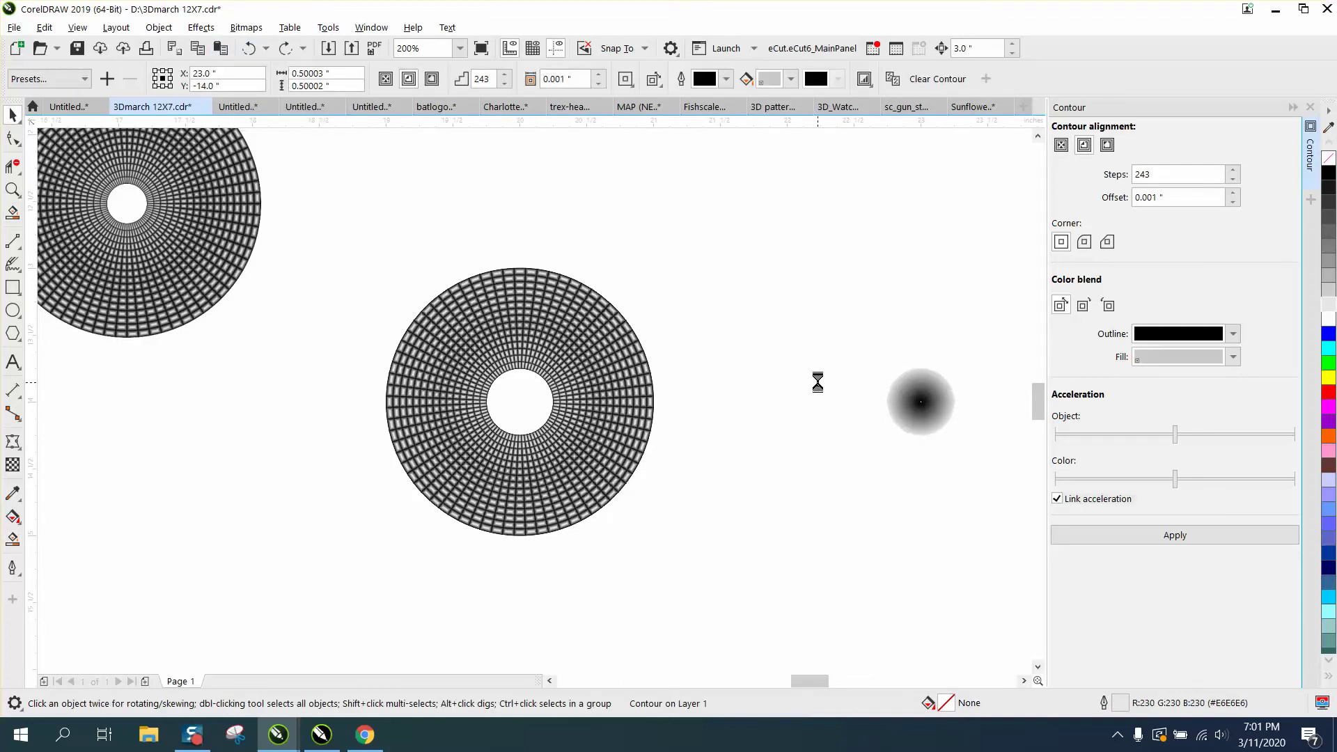
{"action": "key", "text": "Left"}
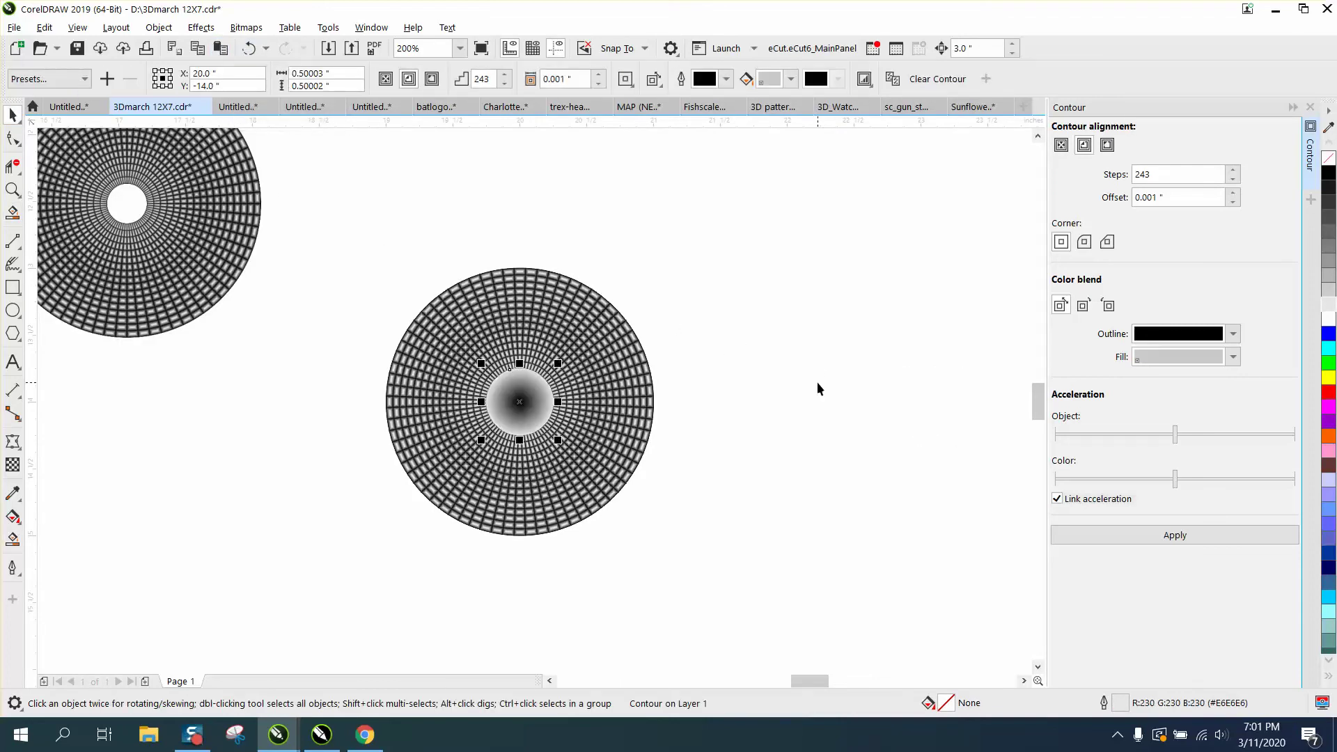
Zoom in on the ring's centre and marquee-select the ring together with its gradient circle
{"action": "left_click", "coordinate": [12, 189]}
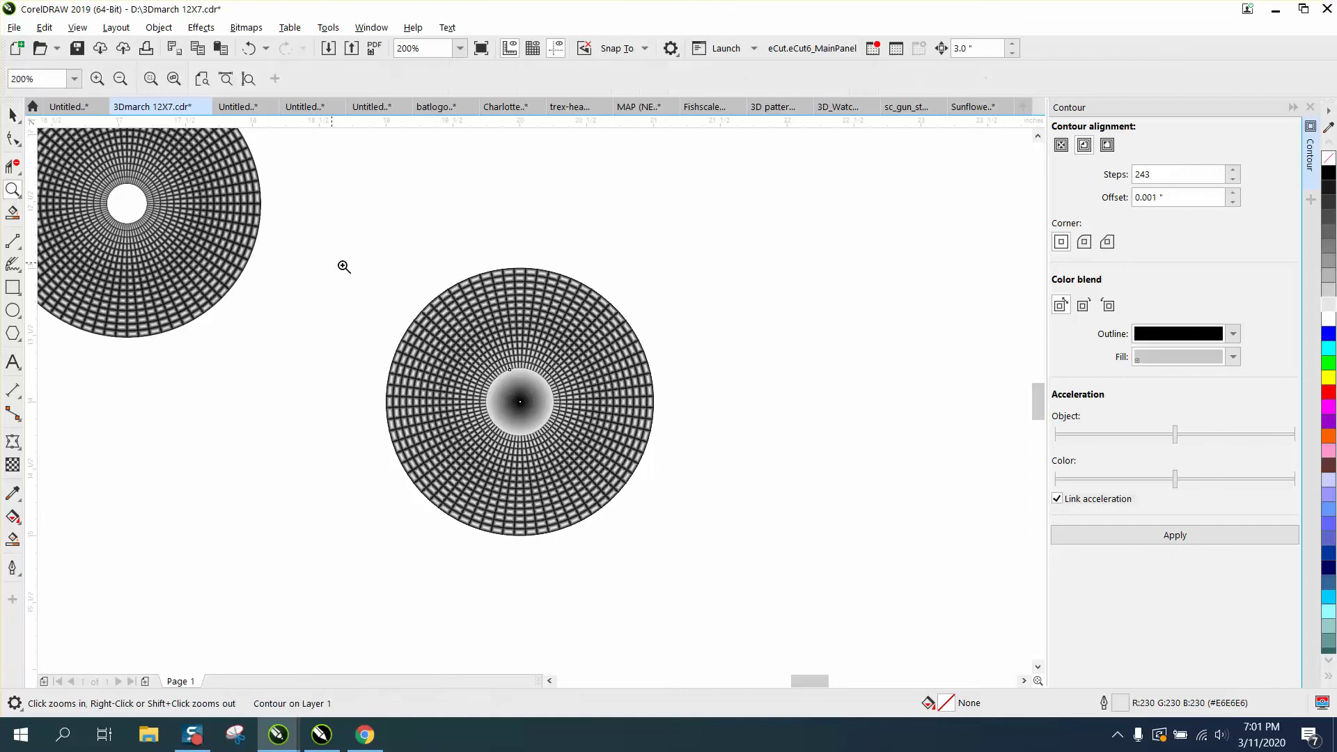
{"action": "left_click", "coordinate": [675, 503]}
{"action": "right_click", "coordinate": [549, 424]}
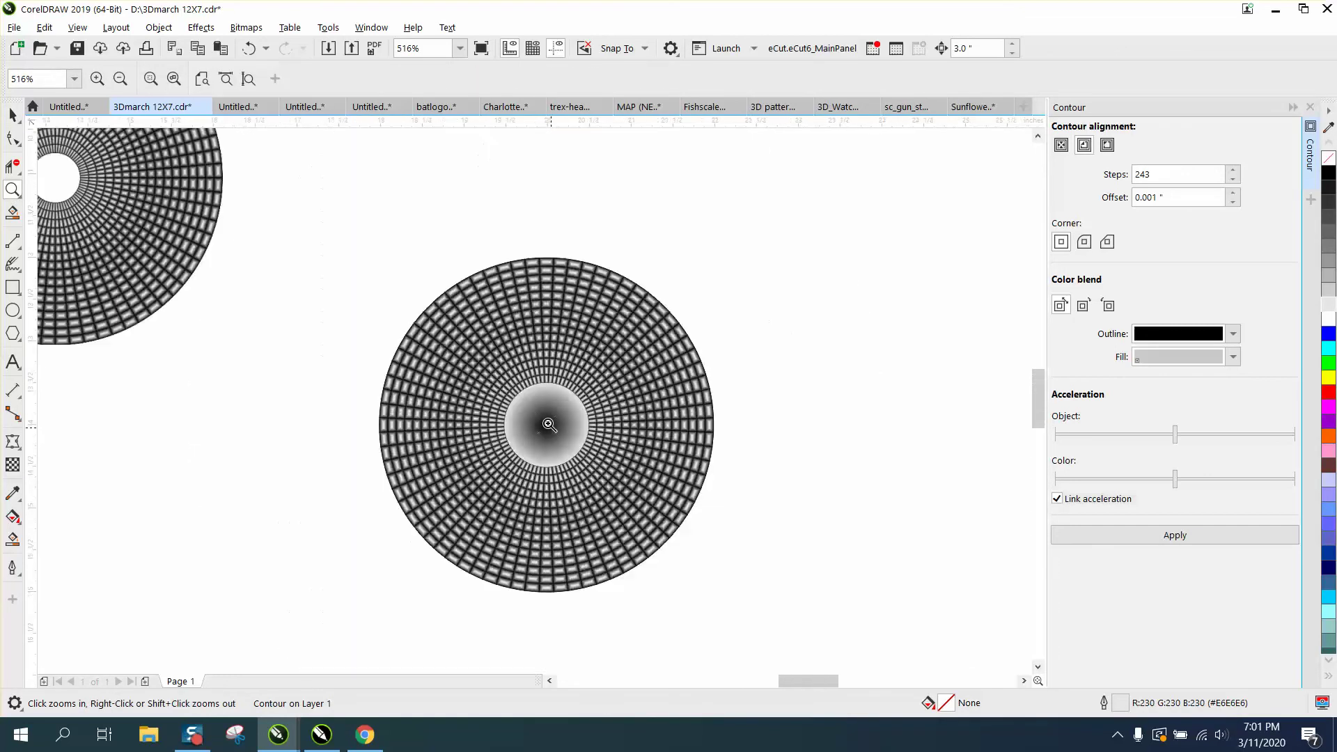
{"action": "scroll", "coordinate": [548, 424], "scroll_direction": "down", "scroll_amount": 3}
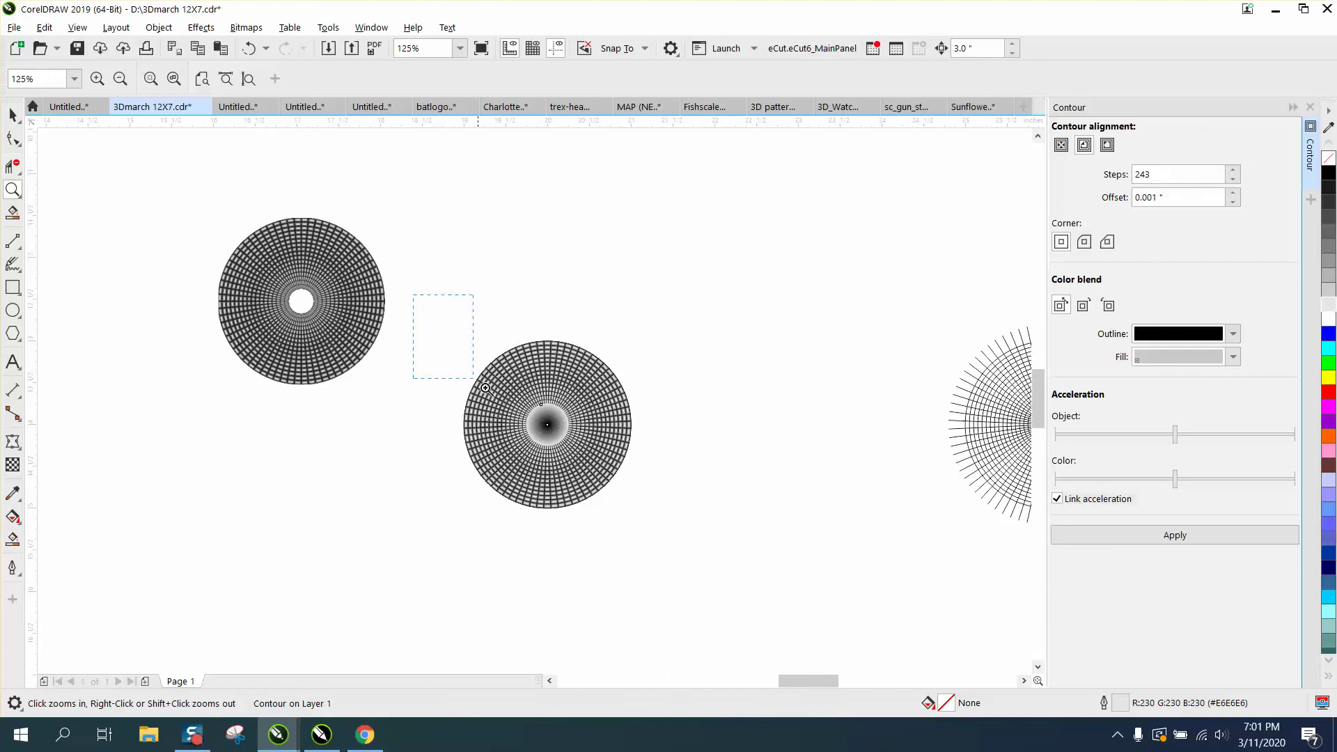
{"action": "left_click_drag", "start_coordinate": [413, 295], "coordinate": [671, 525]}
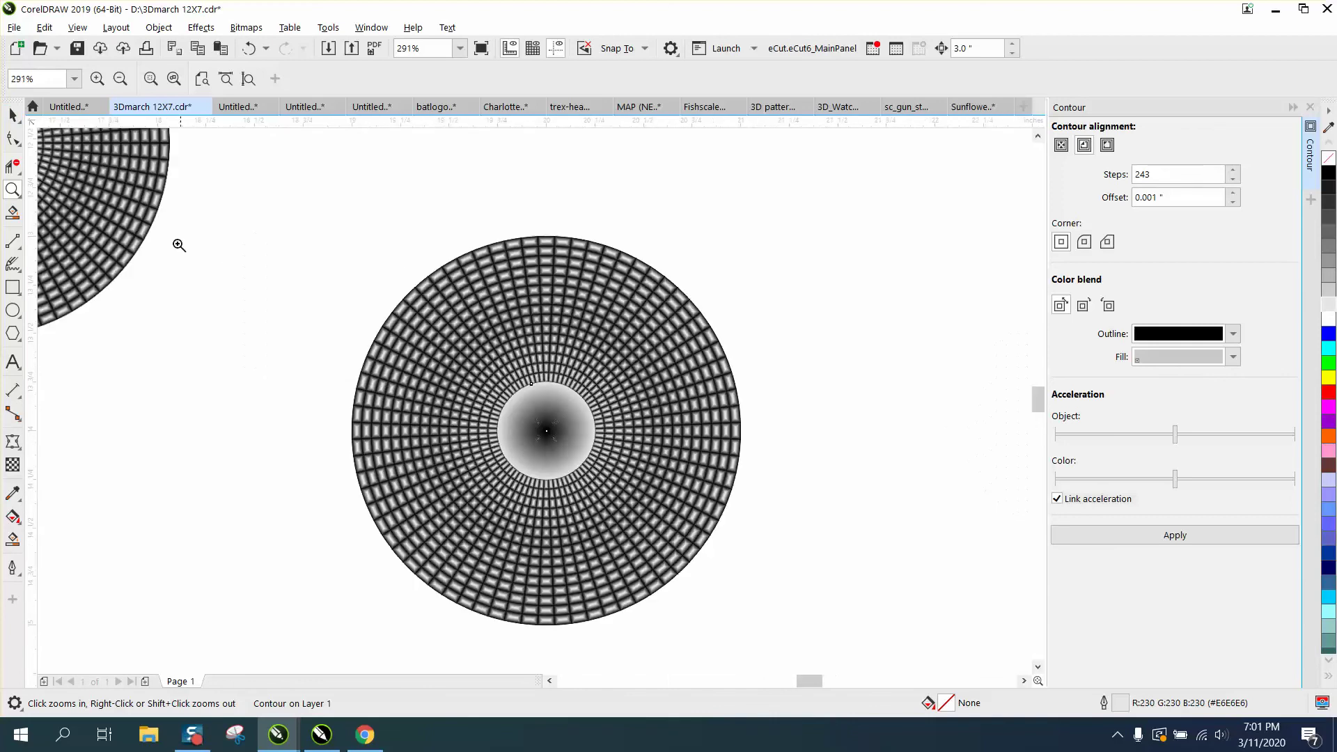
{"action": "left_click", "coordinate": [12, 115]}
{"action": "left_click_drag", "start_coordinate": [334, 227], "coordinate": [801, 638]}
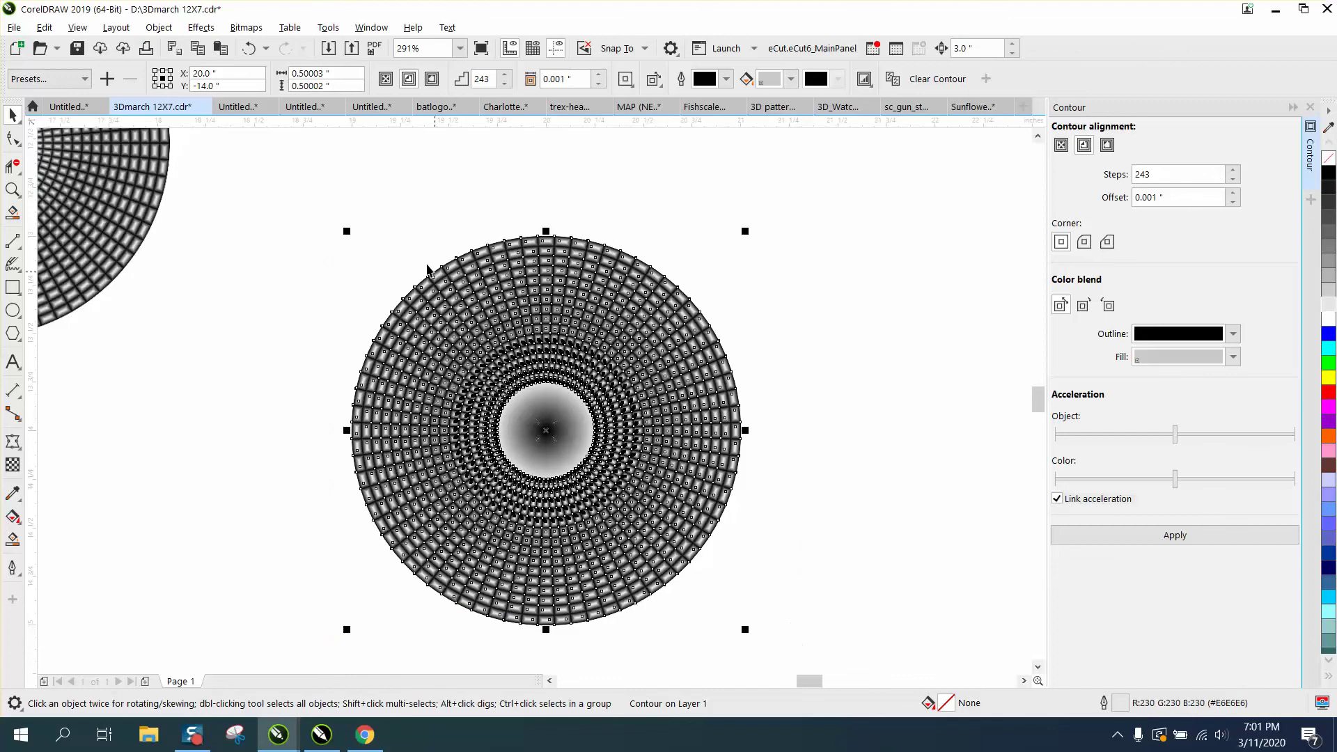
Break the contour apart and convert everything to a 600 dpi Grayscale (8-bit) bitmap with transparent background
{"action": "key", "text": "ctrl+k"}
{"action": "left_click", "coordinate": [247, 31]}
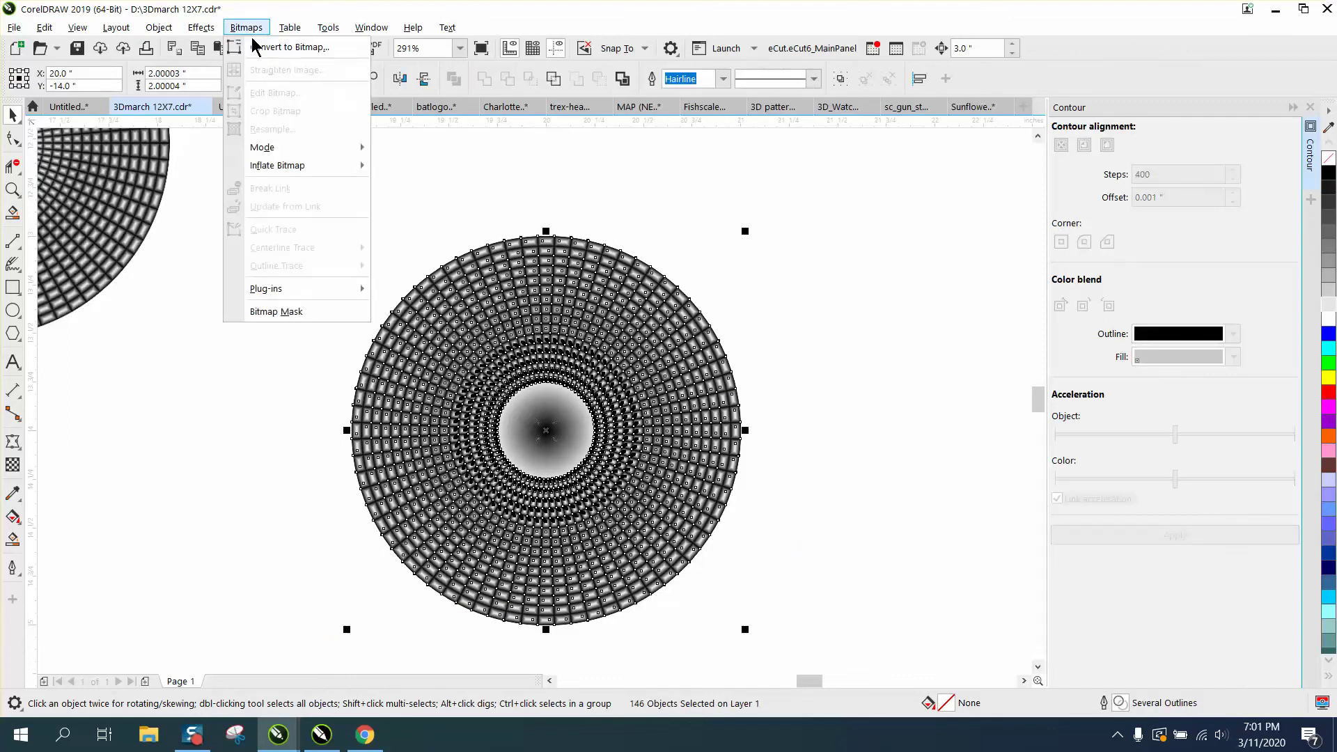
{"action": "left_click", "coordinate": [255, 48]}
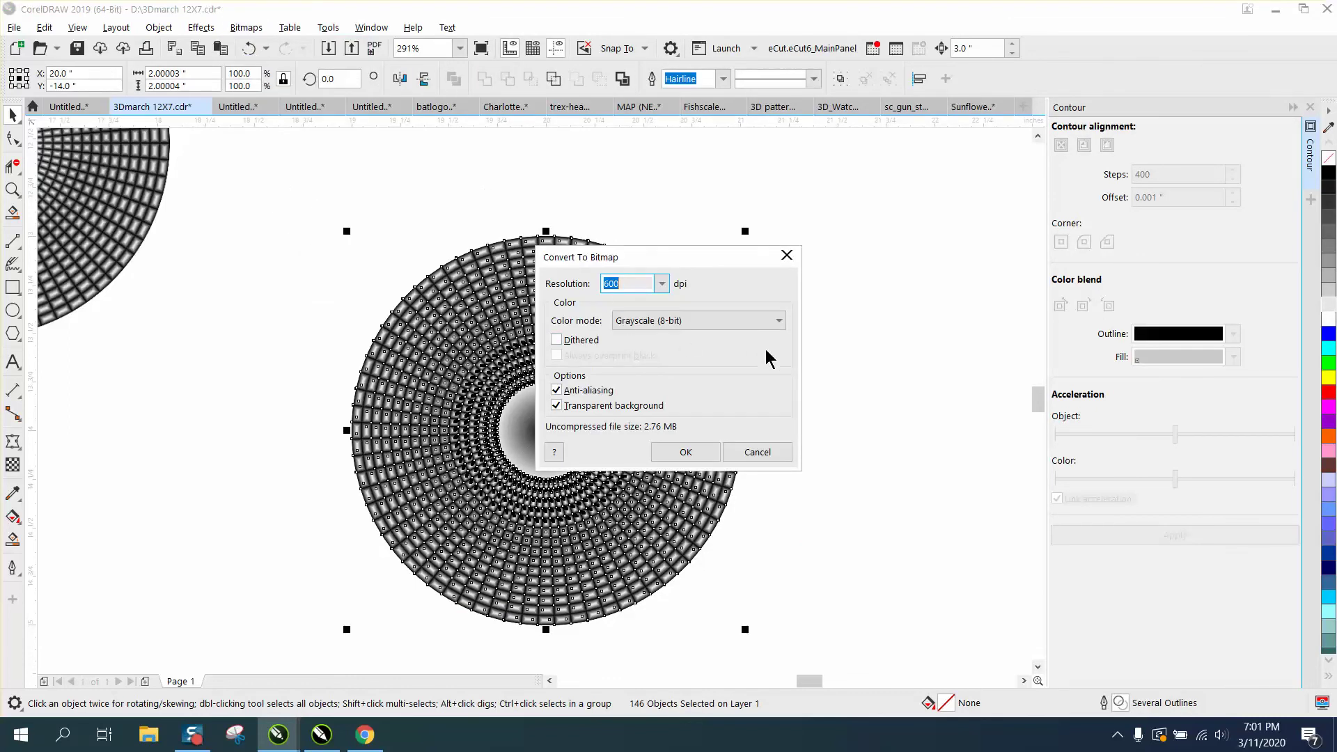
{"action": "left_click", "coordinate": [686, 452]}
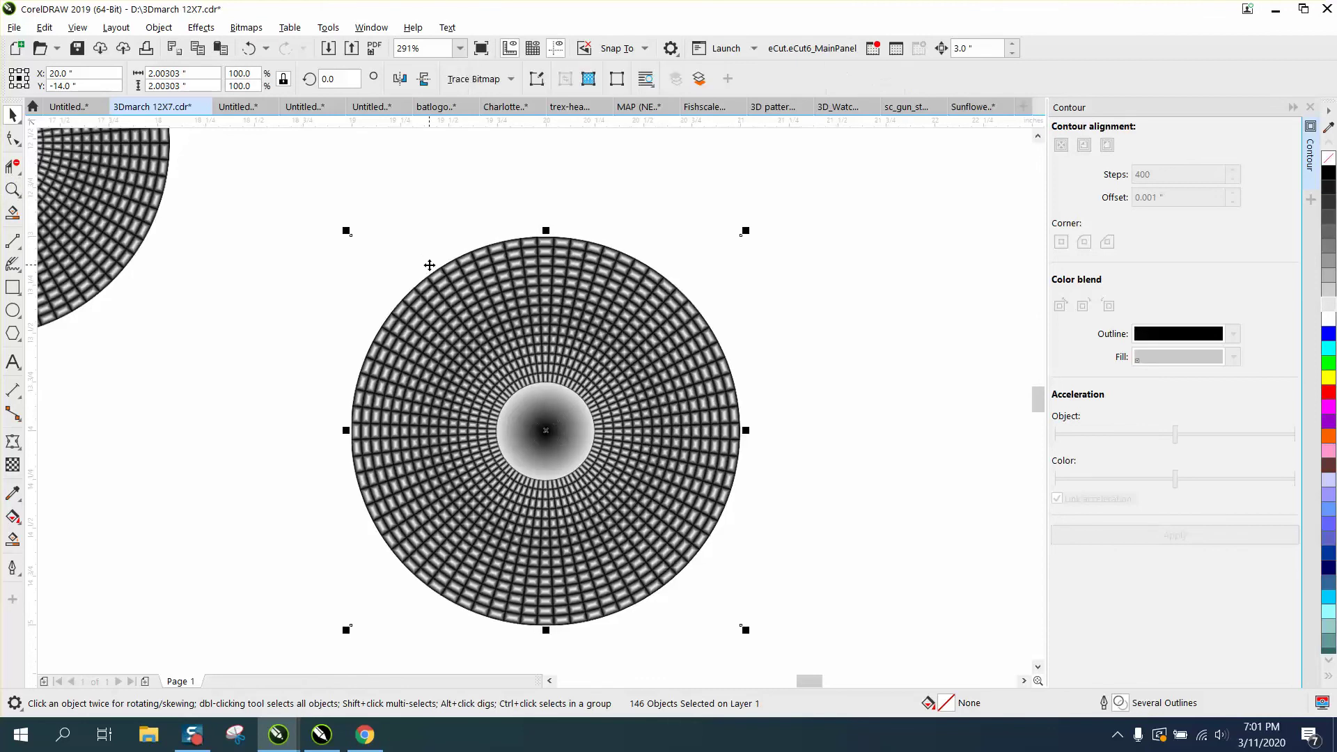
{"action": "left_click", "coordinate": [12, 189]}
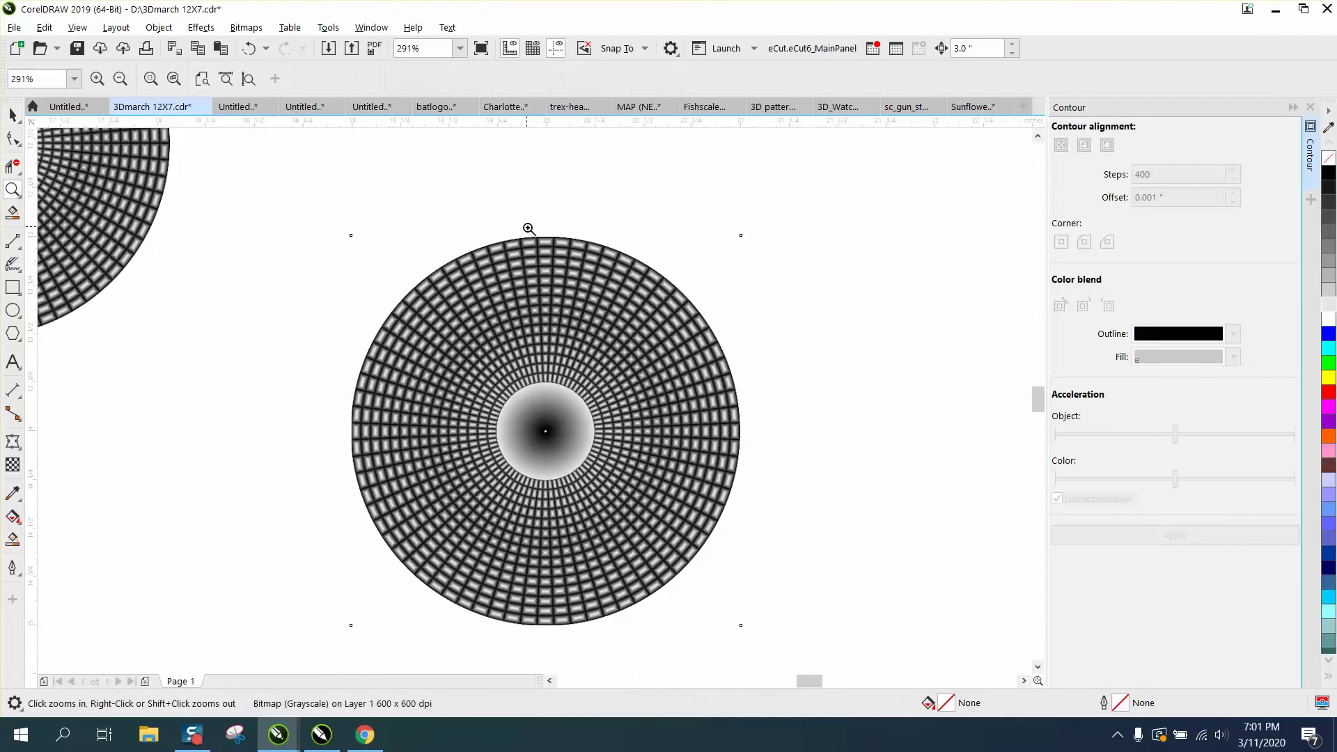
{"action": "left_click_drag", "start_coordinate": [529, 227], "coordinate": [559, 258]}
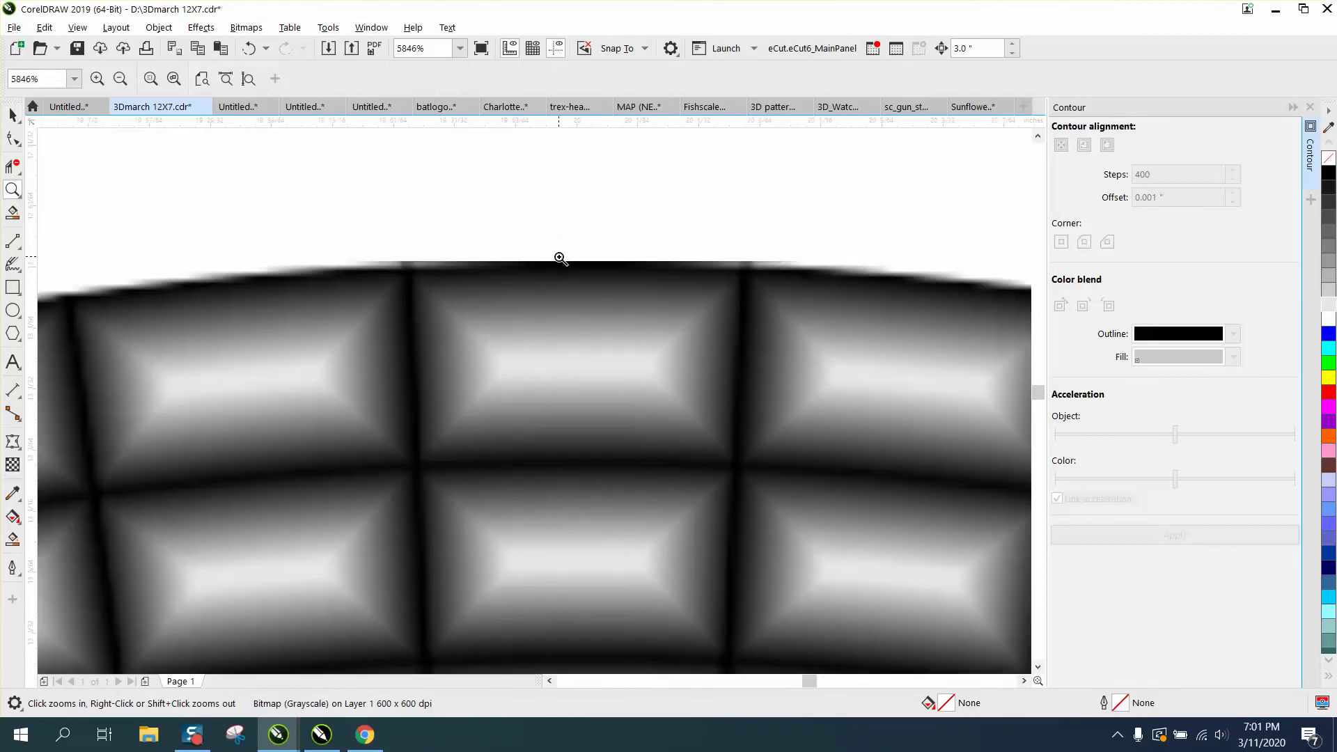
{"action": "scroll", "coordinate": [560, 258], "scroll_direction": "down", "scroll_amount": 8}
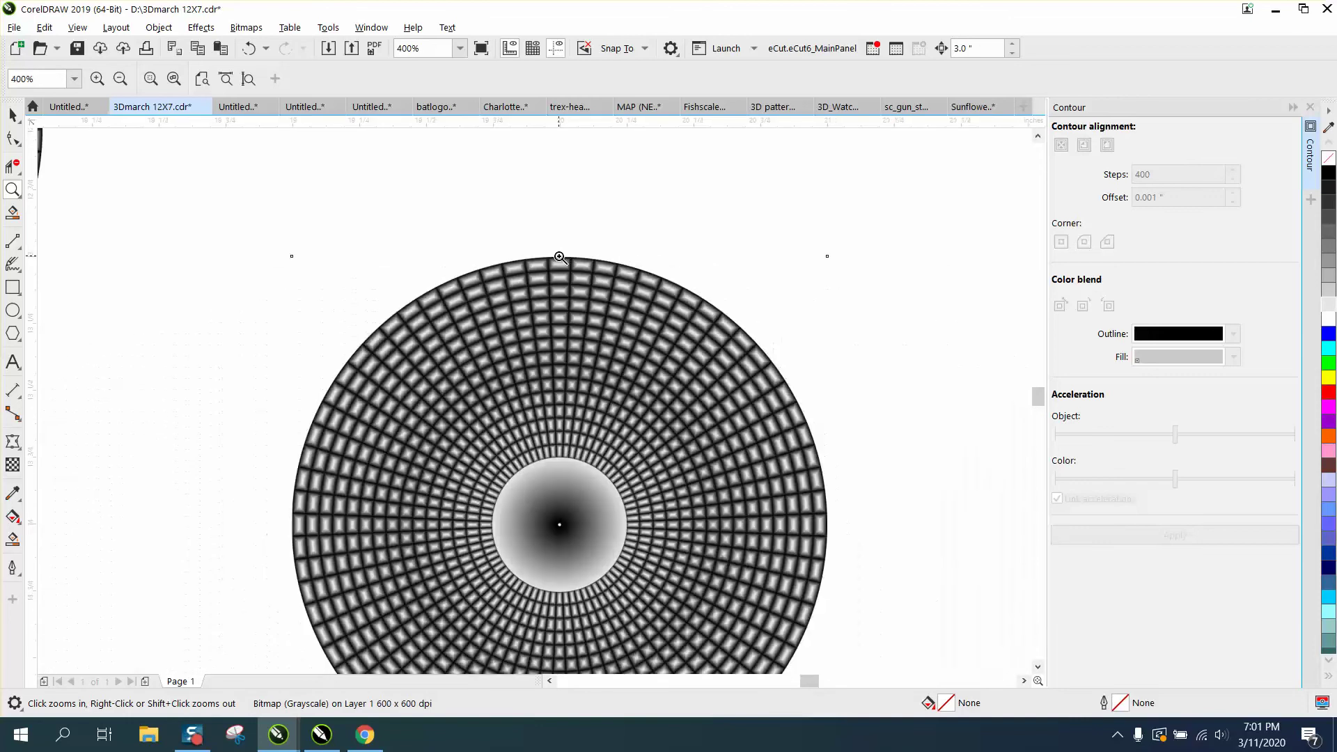
{"action": "scroll", "coordinate": [560, 258], "scroll_direction": "down", "scroll_amount": 4}
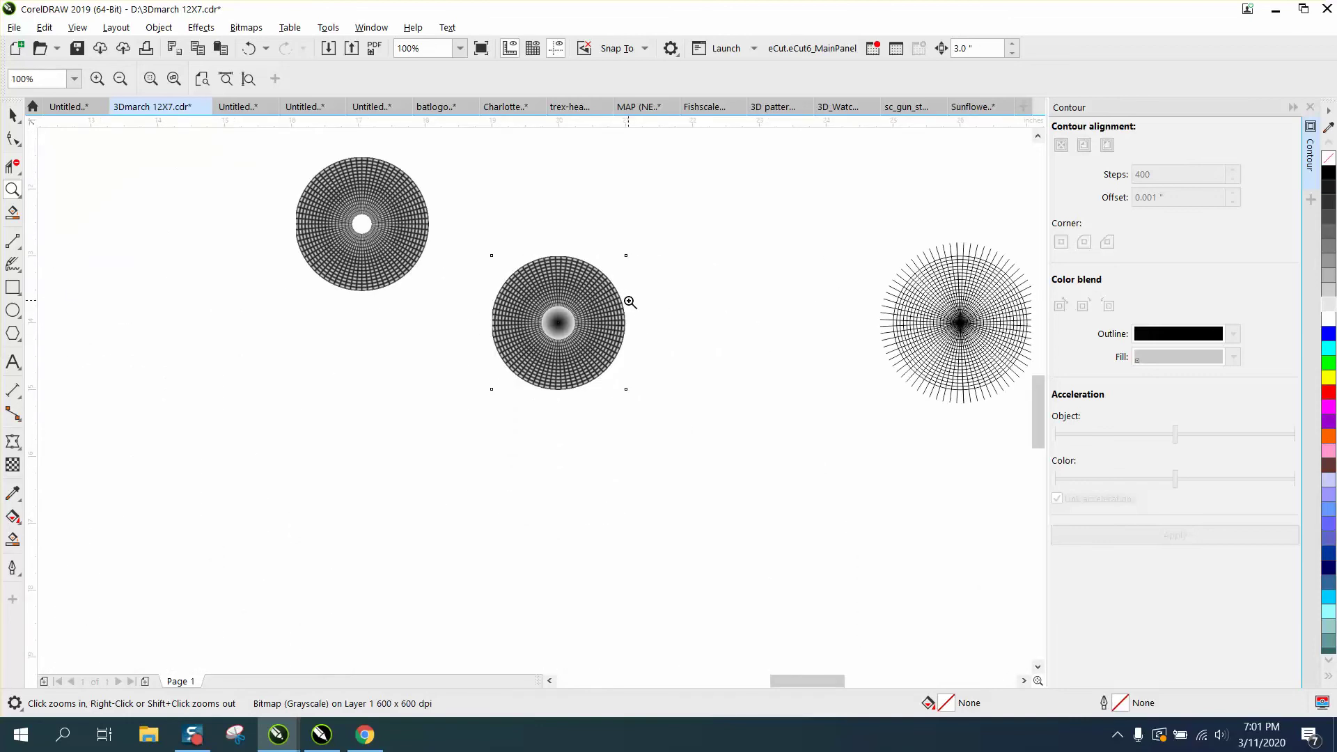
{"action": "left_click_drag", "start_coordinate": [905, 257], "coordinate": [1036, 390]}
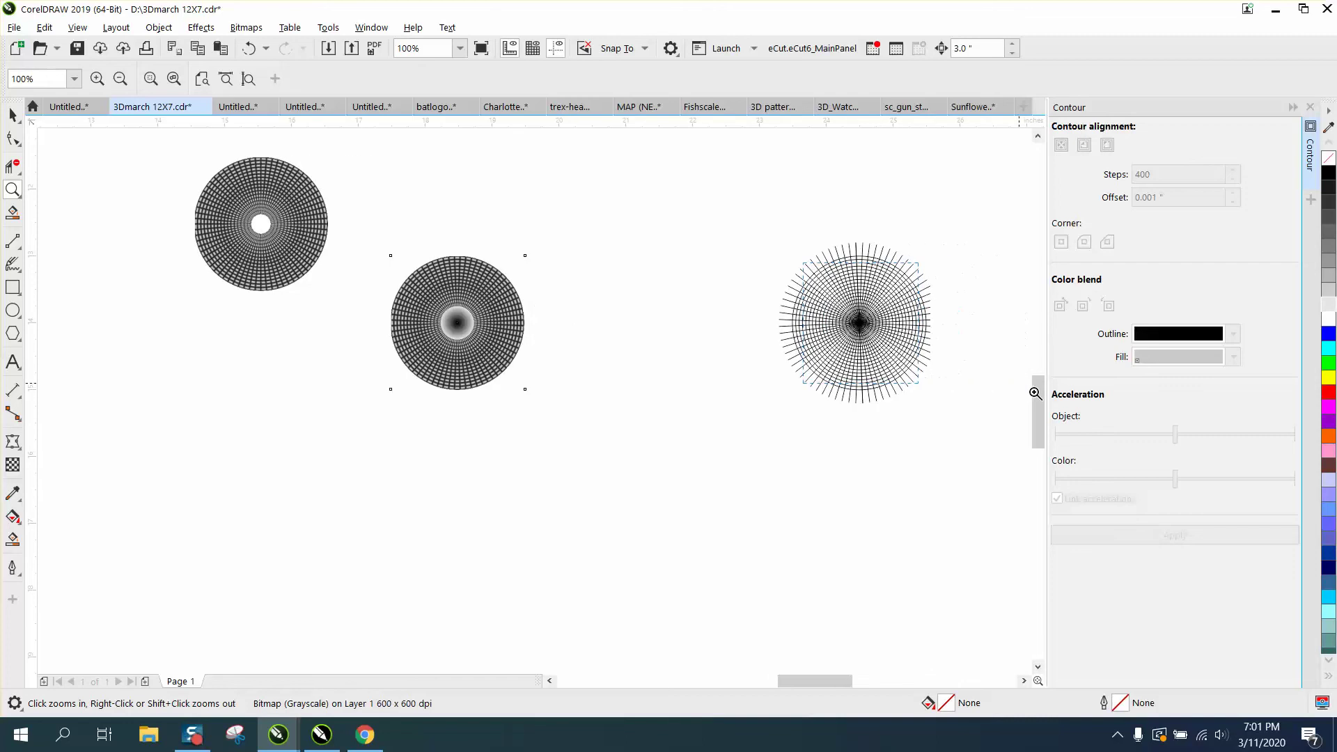